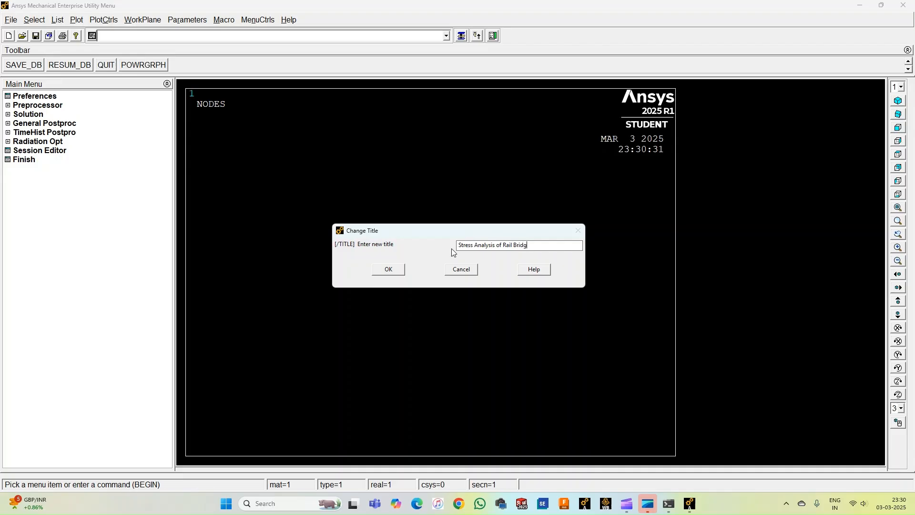
- Apply the analysis title "Stress Analysis of Rail Bridge" and replot the graphics window
click(386, 271)
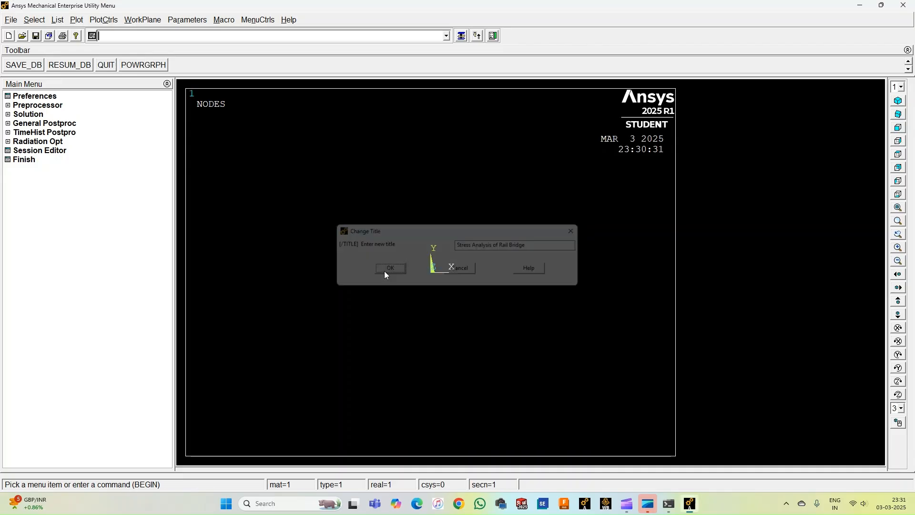
right_click(279, 278)
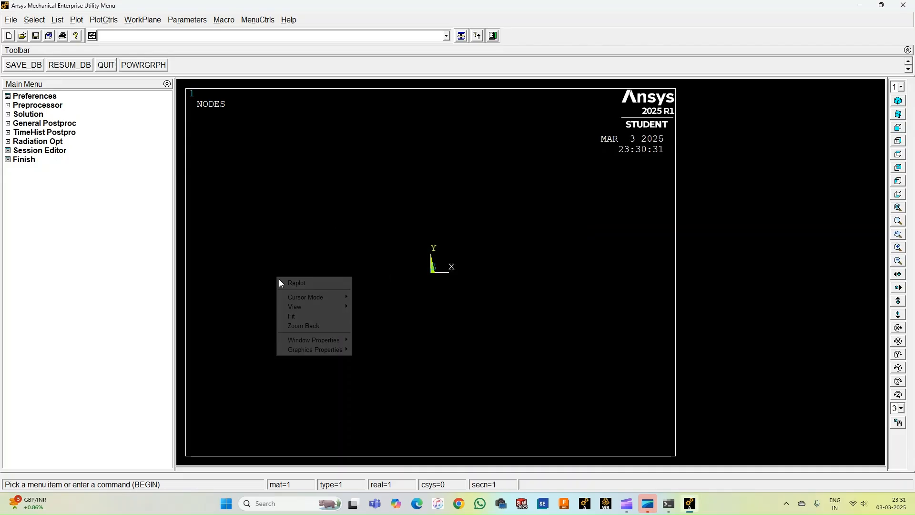
click(307, 284)
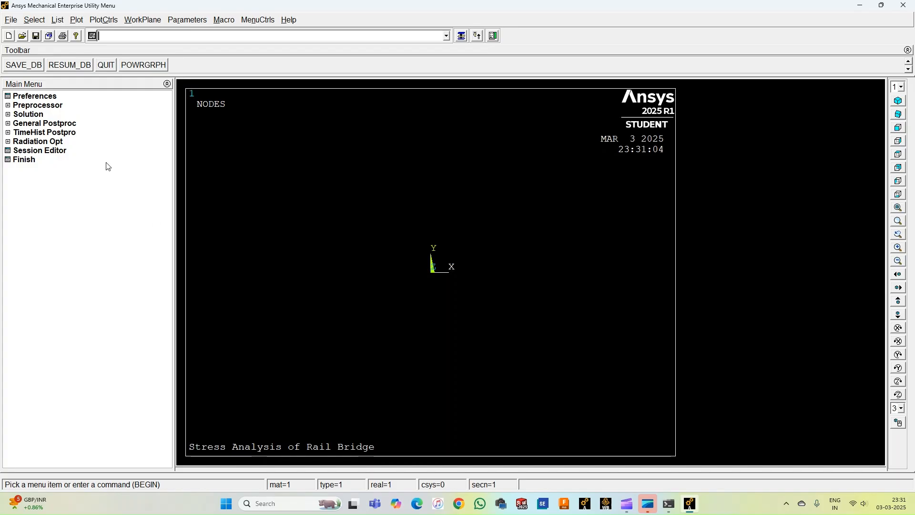
- Set the preferences to filter the interface for structural analysis
click(47, 97)
click(512, 222)
click(394, 316)
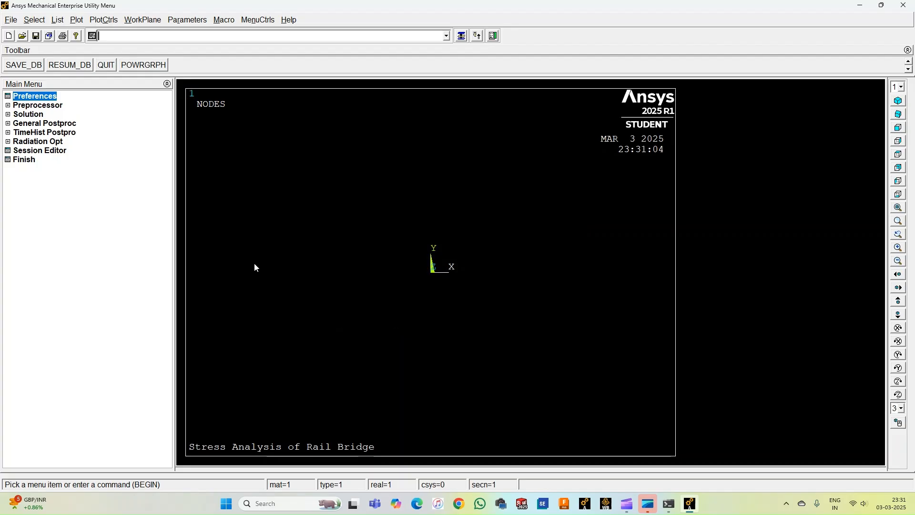
- Add the structural link element 3D finit stn 180 as element type 1
click(38, 106)
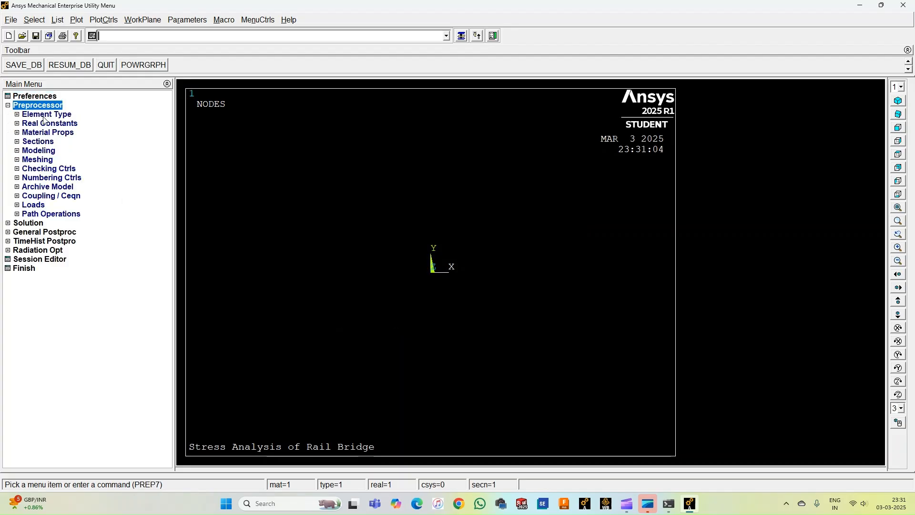
click(45, 115)
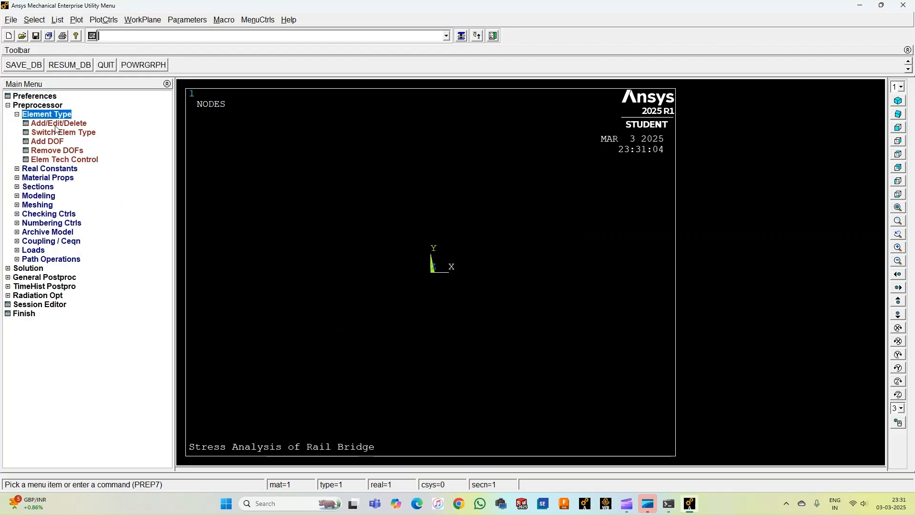
click(56, 124)
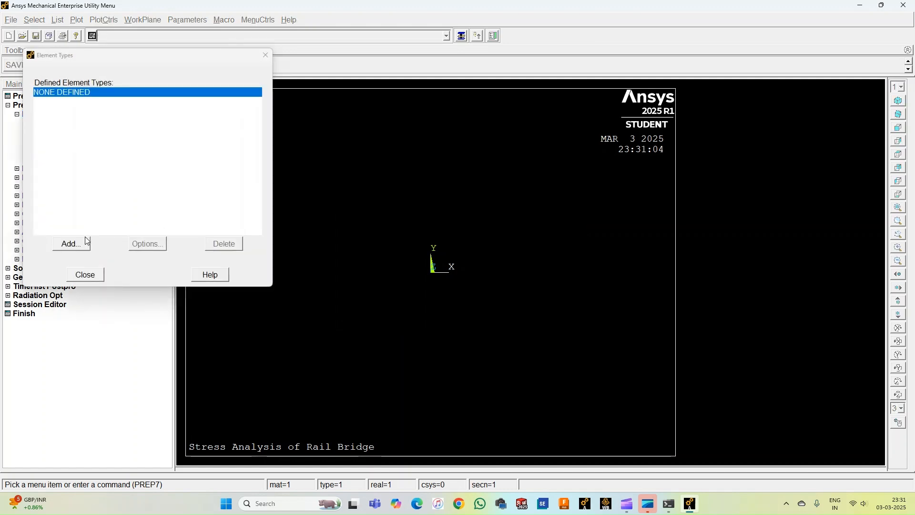
click(71, 244)
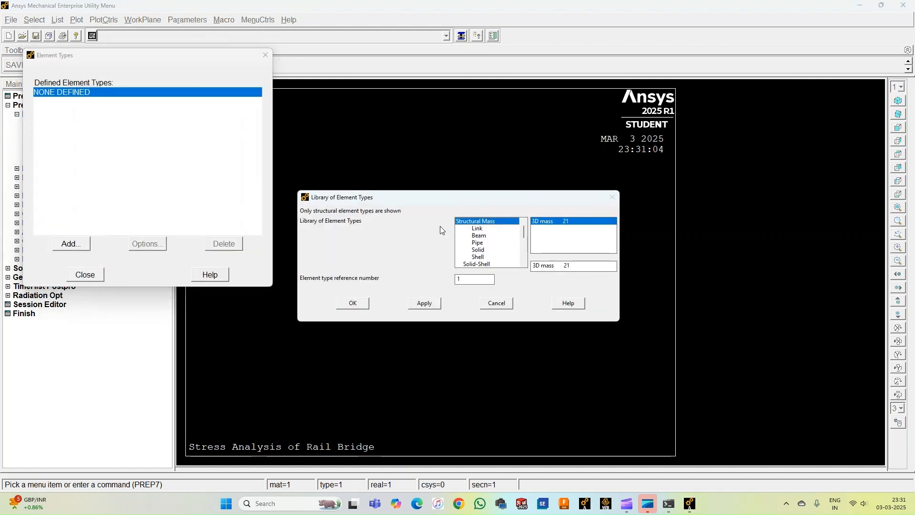
click(480, 230)
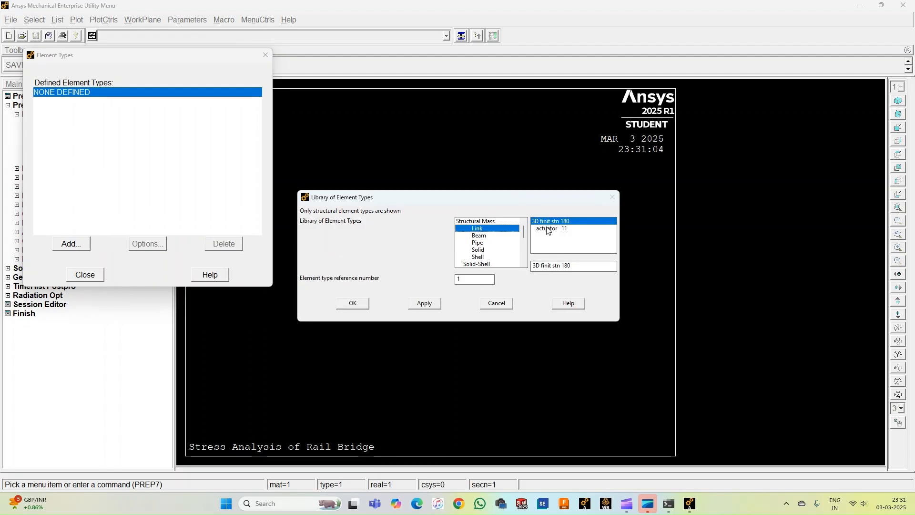
click(348, 306)
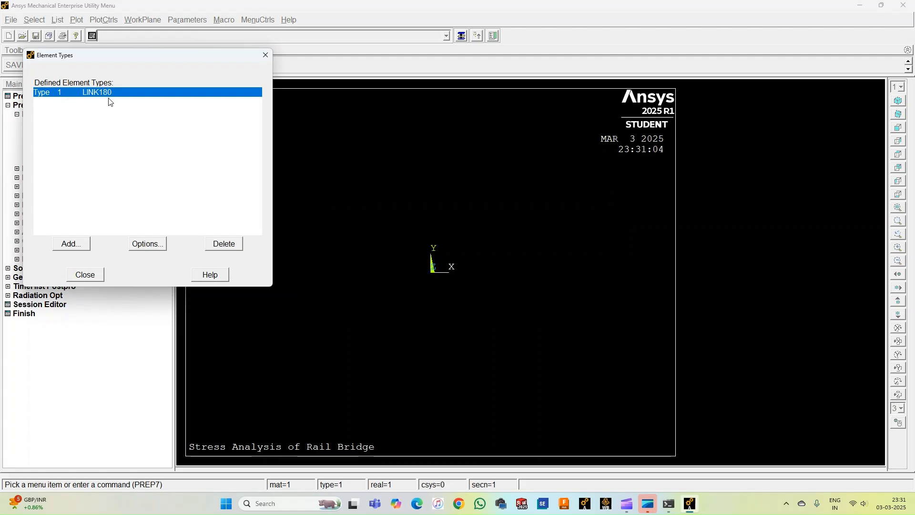
click(86, 275)
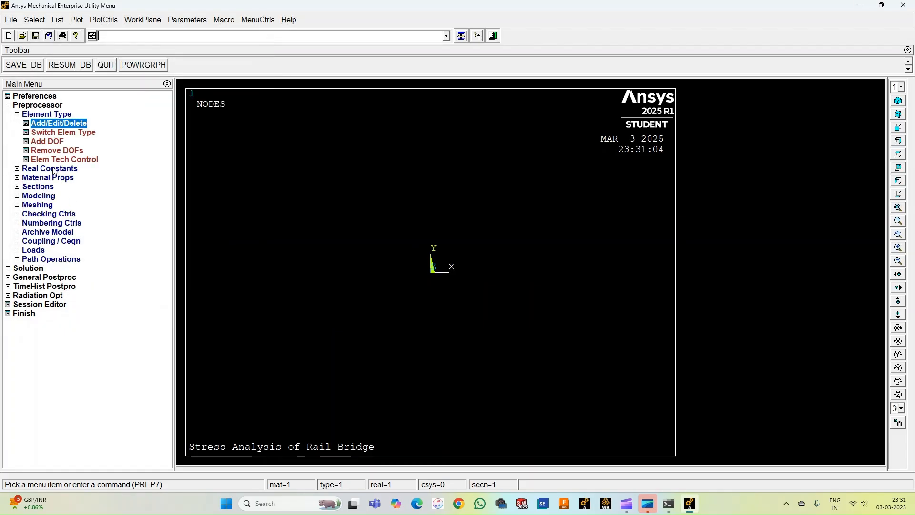
click(38, 115)
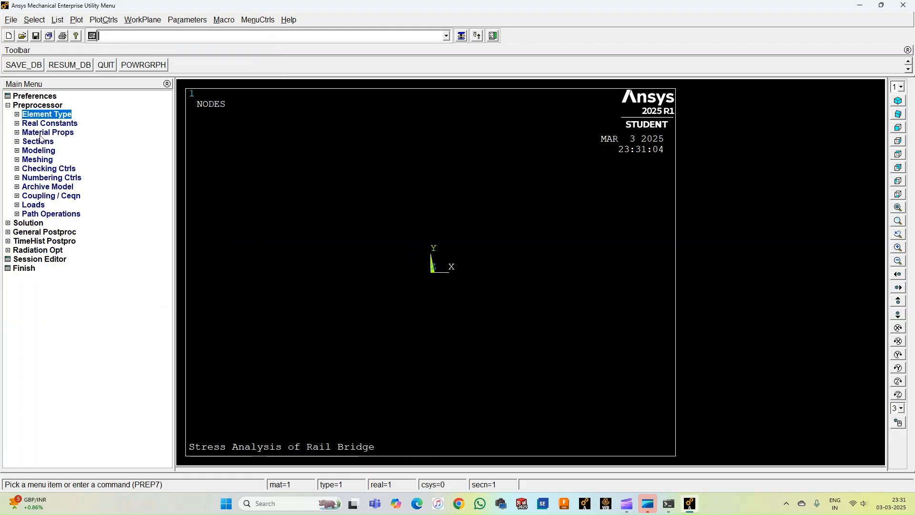
- Define material model 1 as structural linear elastic isotropic with EX 200e3 and PRXY 0.3
click(42, 133)
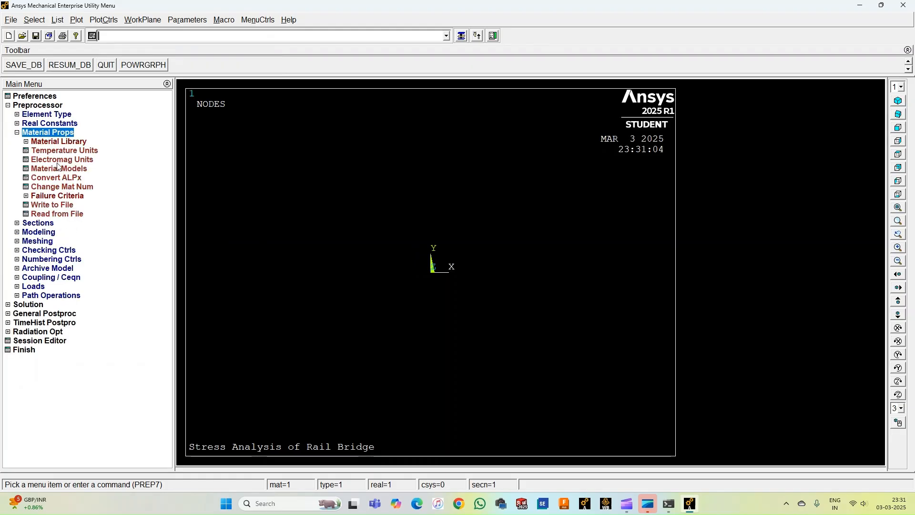
click(59, 169)
double_click(476, 237)
double_click(484, 246)
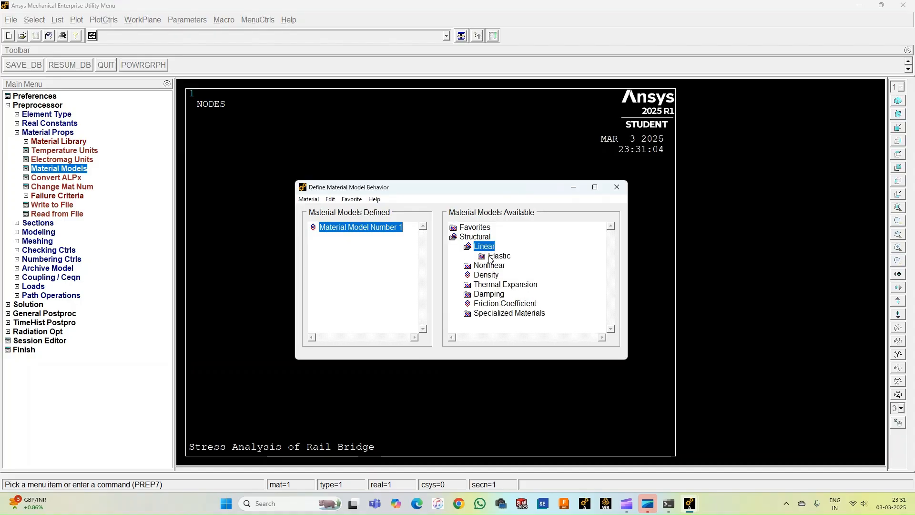
double_click(489, 257)
double_click(511, 266)
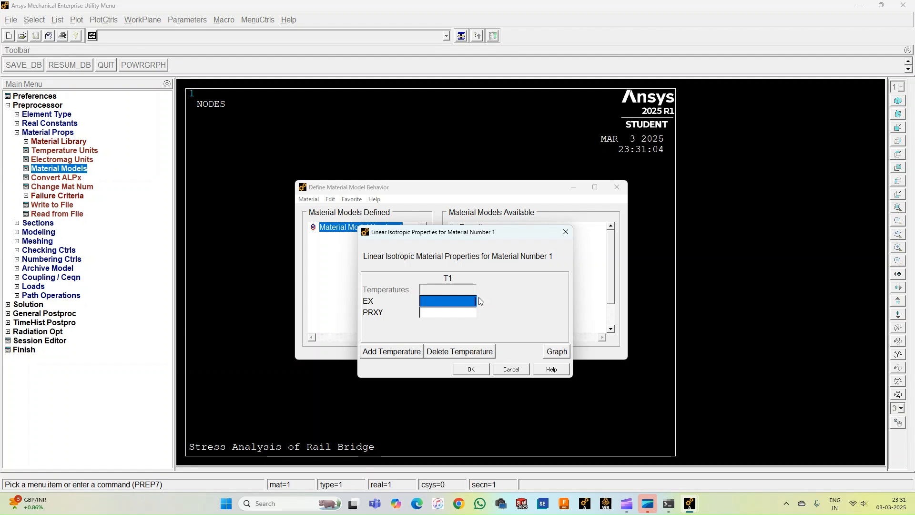
text(200e3)
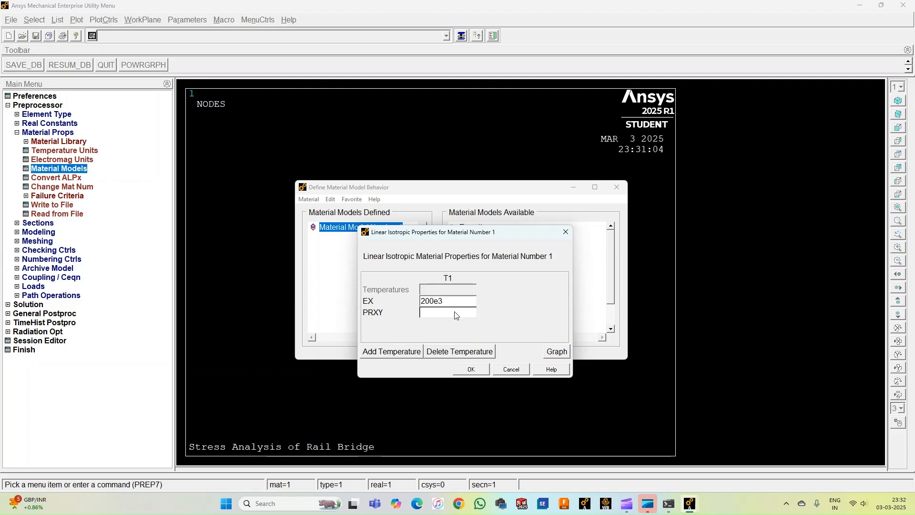
click(456, 314)
text(0.3)
click(470, 369)
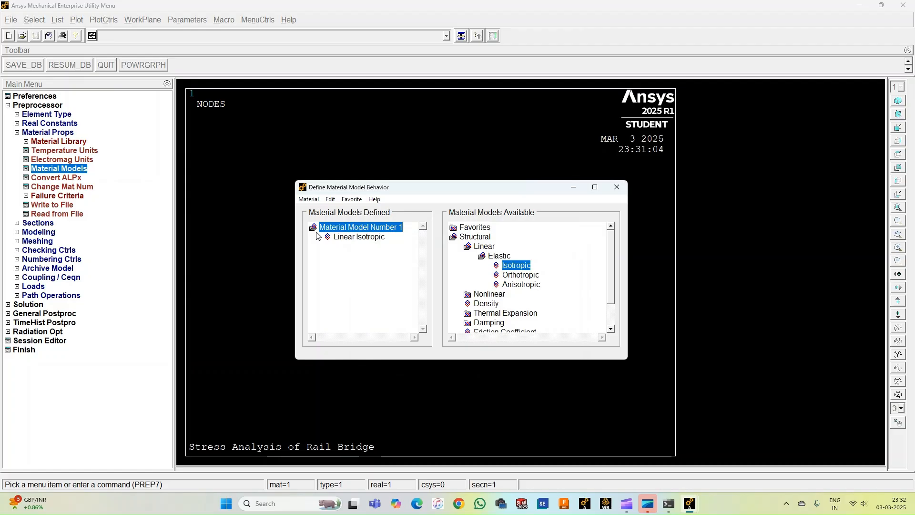
click(615, 189)
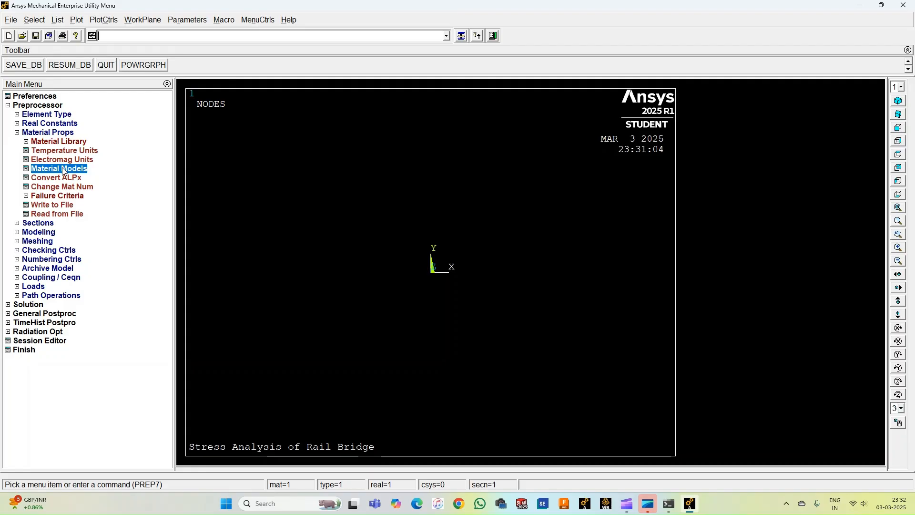
click(47, 133)
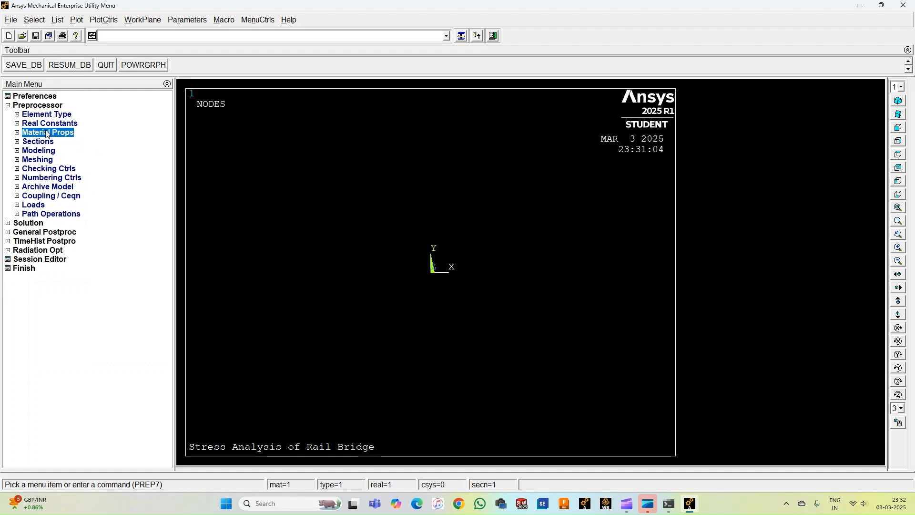
- Add a link section with ID 1, named Truss, with a link area of 3250
click(37, 143)
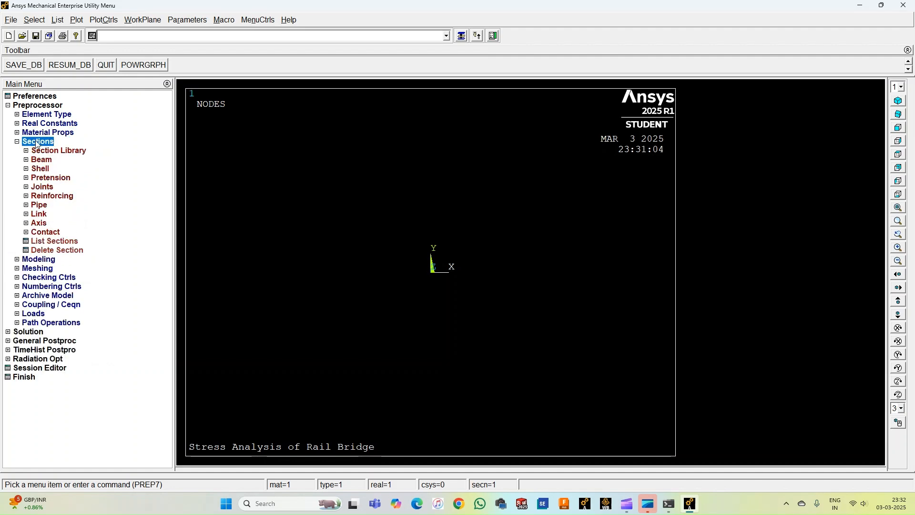
click(40, 215)
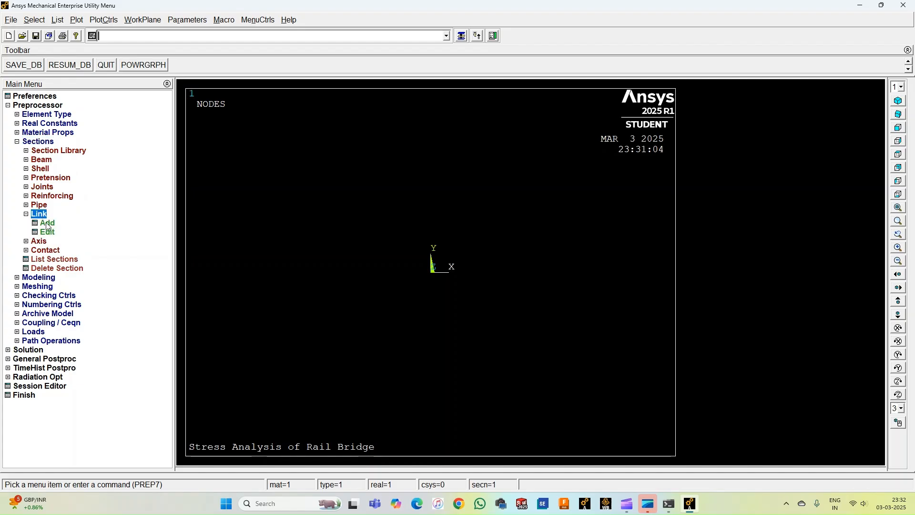
click(47, 223)
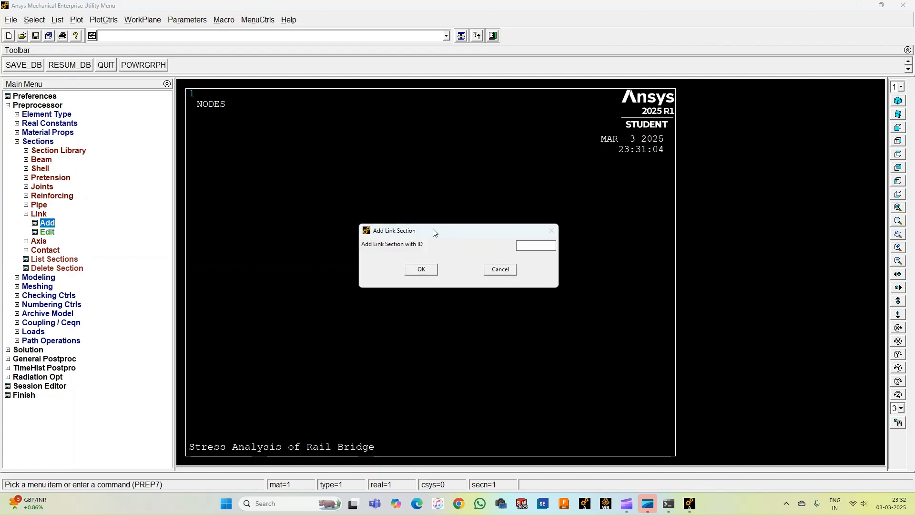
text(1)
click(420, 270)
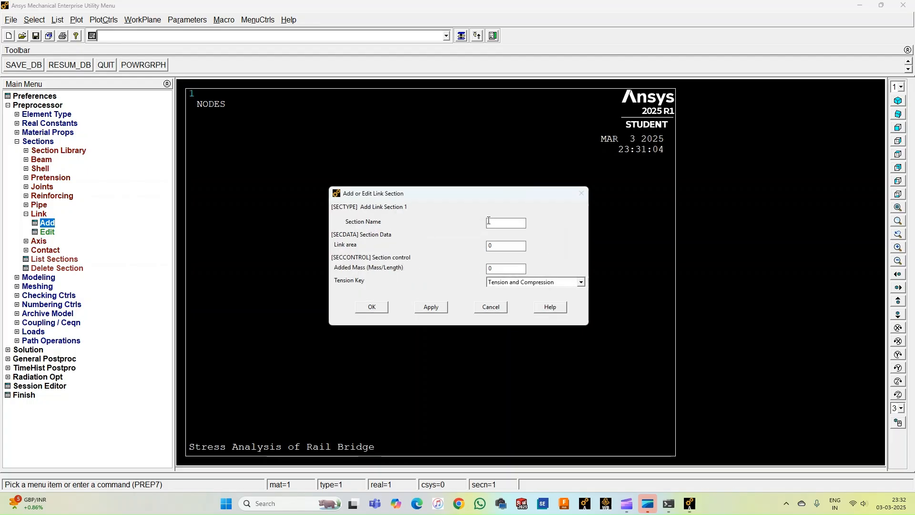
text(Truss)
drag(518, 247, 484, 249)
text(3250)
click(371, 309)
click(40, 215)
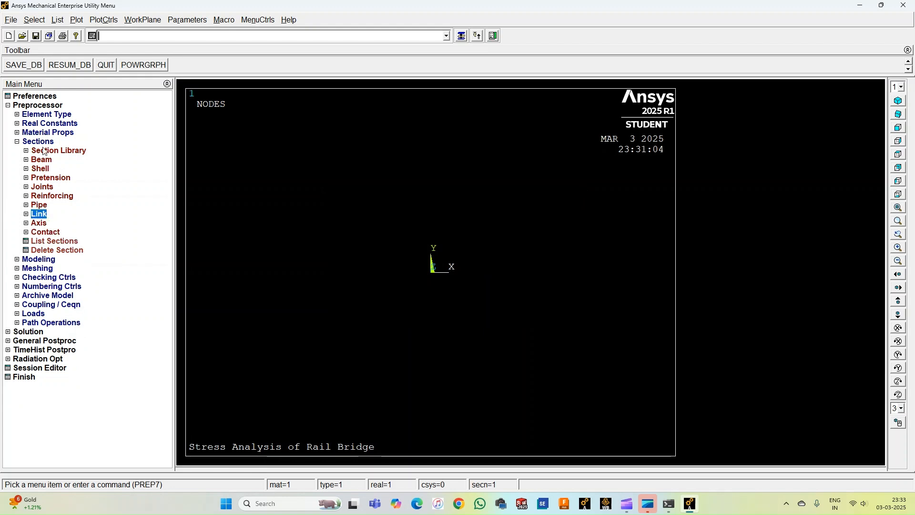
click(41, 145)
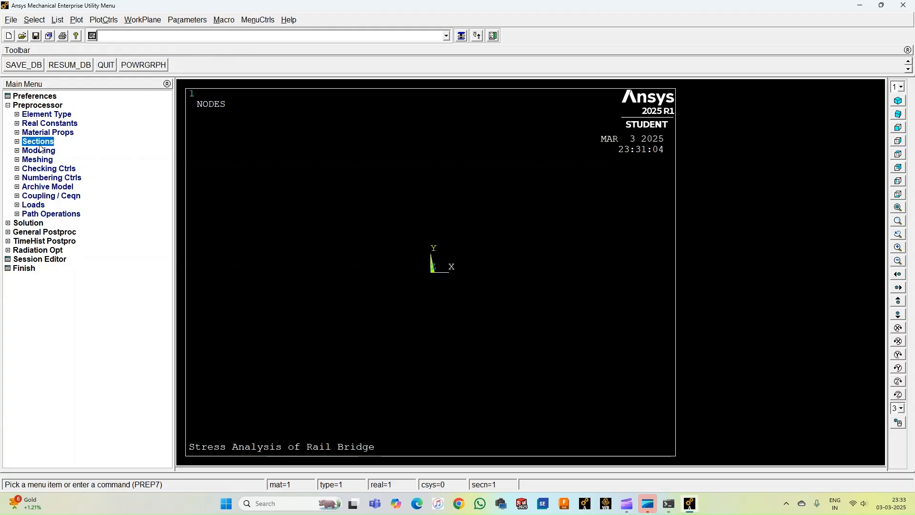
- Create keypoint 1 at the origin of the active coordinate system
click(35, 153)
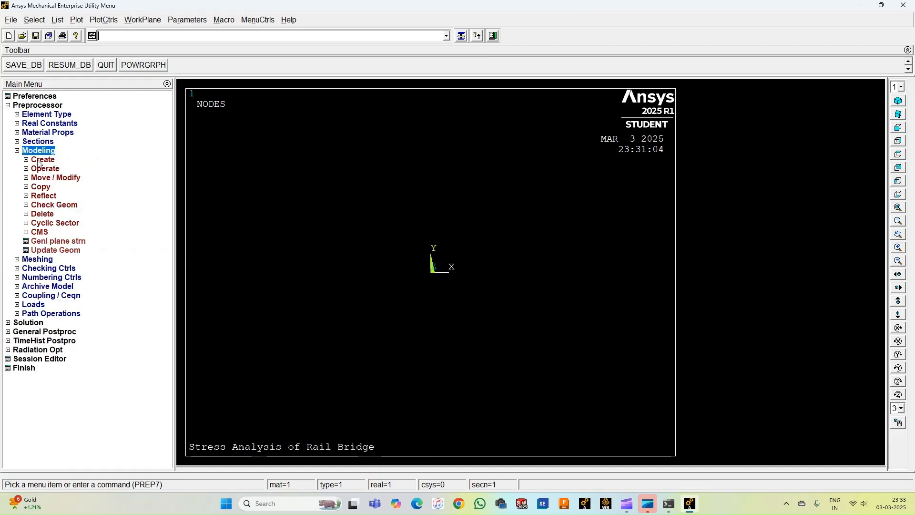
click(39, 160)
click(51, 170)
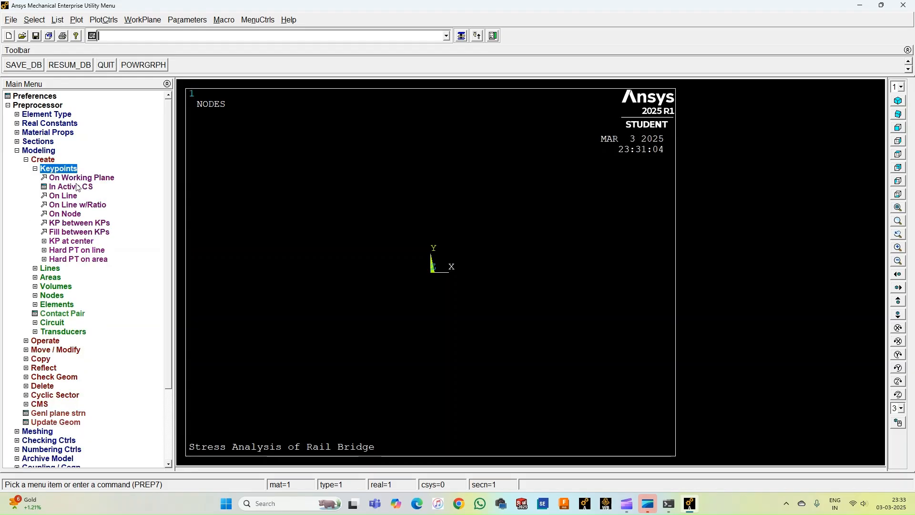
click(82, 188)
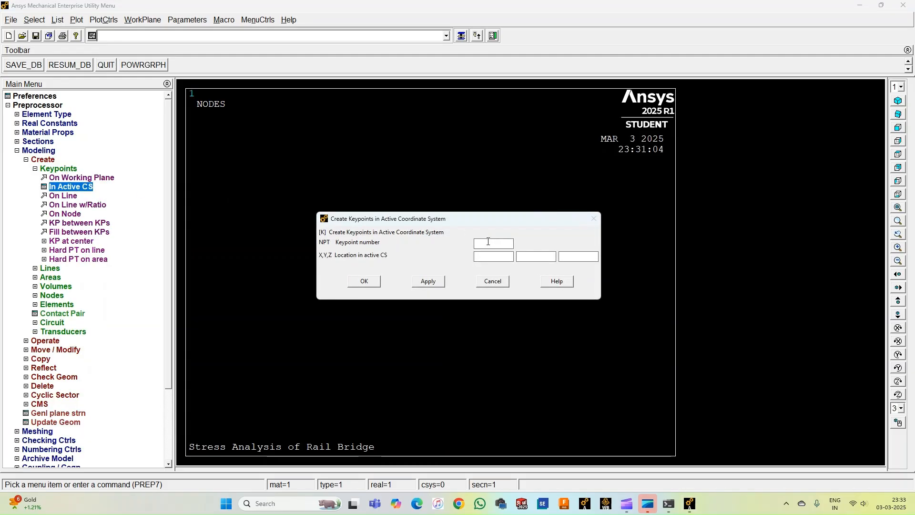
text(1)
click(428, 281)
- Create keypoint 2 at X 1750, Y 3000 in the active coordinate system
double_click(476, 245)
text(2)
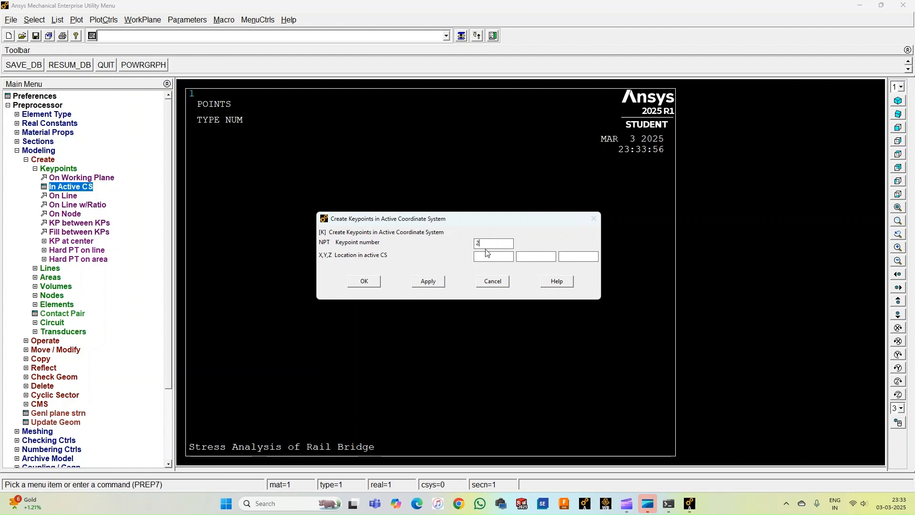
click(491, 256)
text(1750)
click(543, 257)
text(3000)
click(435, 283)
- Create keypoint 3 at X 3500, Y 0 in the active coordinate system
double_click(478, 244)
text(3)
double_click(497, 256)
text(3)
double_click(534, 257)
text(0)
click(428, 281)
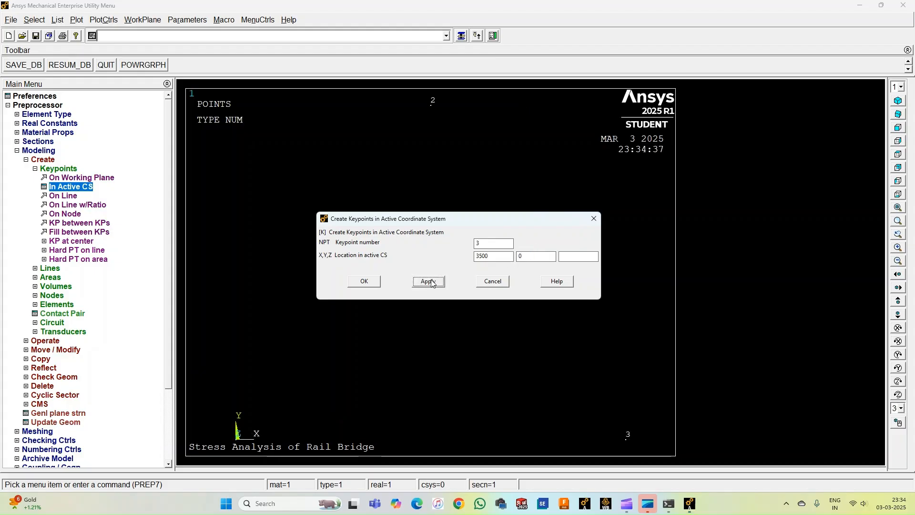
- Create keypoint 4 at X 5250, Y 3000 in the active coordinate system
double_click(476, 244)
text(4)
drag(508, 261, 457, 257)
text(5250)
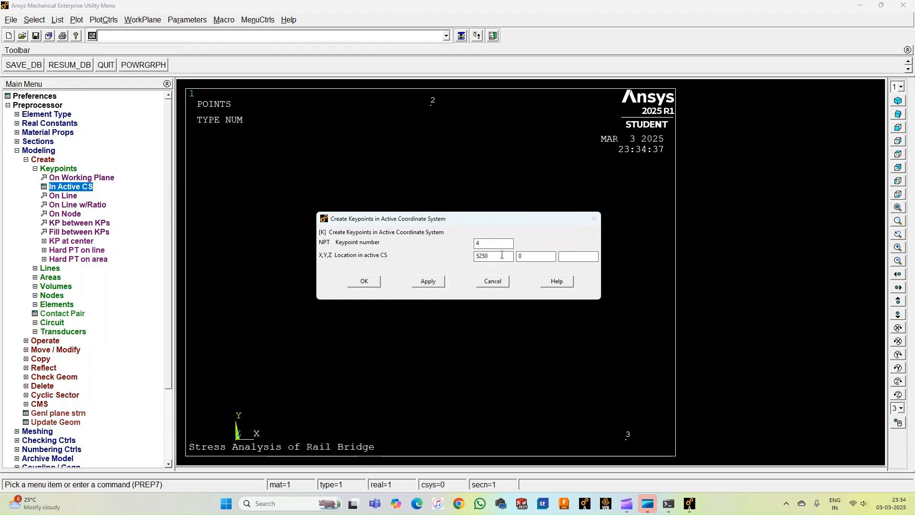
key(Tab)
text(3000)
click(427, 282)
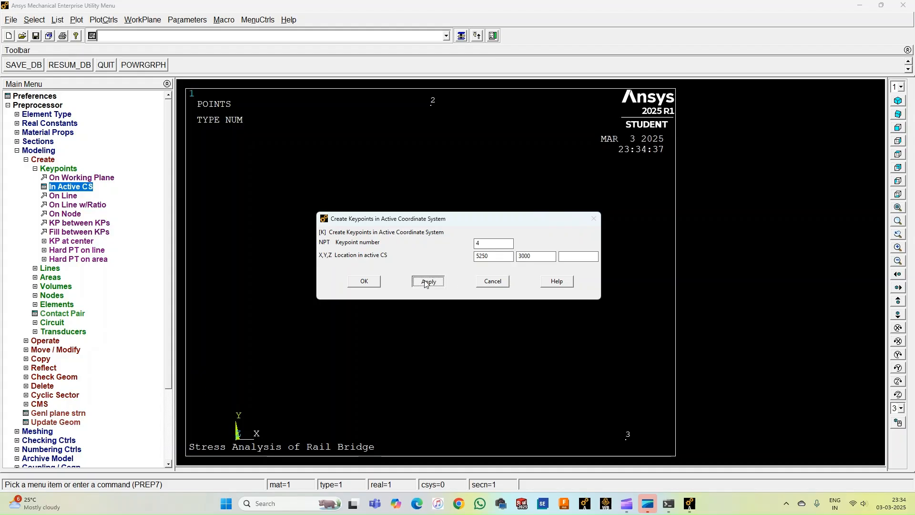
- Create keypoint 5 at X 7000, Y 0 in the active coordinate system
click(478, 244)
text(5)
double_click(490, 255)
text(7000)
drag(532, 256, 518, 256)
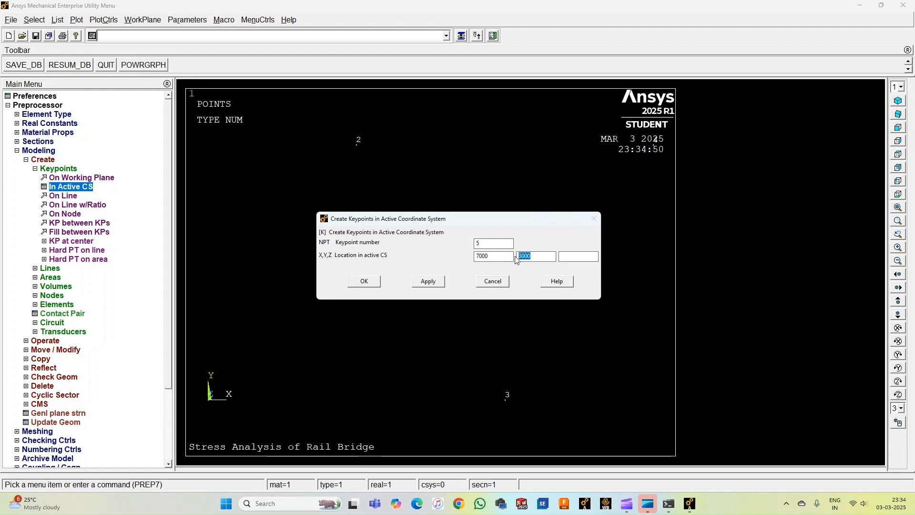
text(0)
click(427, 282)
- Create keypoint 6 at X 8750, Y 3000 in the active coordinate system
click(487, 244)
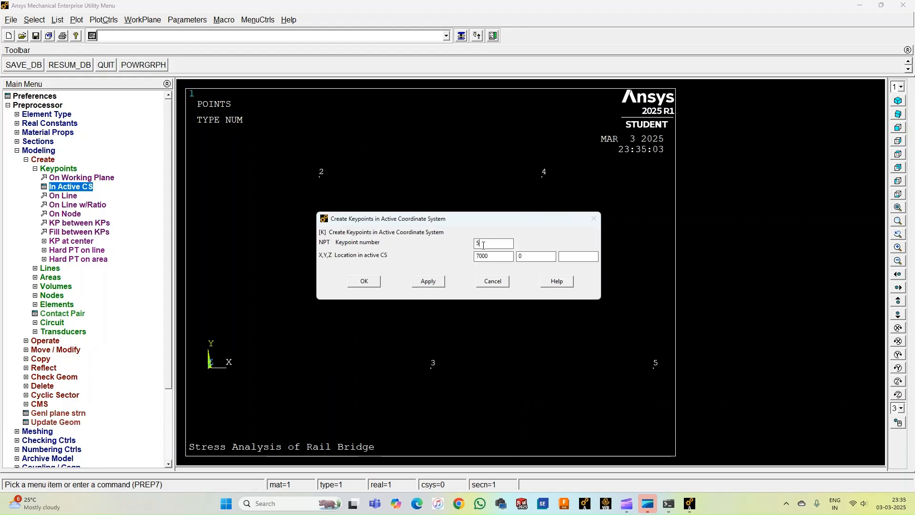
key(BackSpace)
text(6)
drag(491, 255, 474, 257)
text(8750)
click(521, 257)
double_click(519, 257)
text(3000)
click(428, 281)
- Create keypoint 7 at X 10500, Y 0 in the active coordinate system
double_click(476, 244)
text(7)
double_click(490, 257)
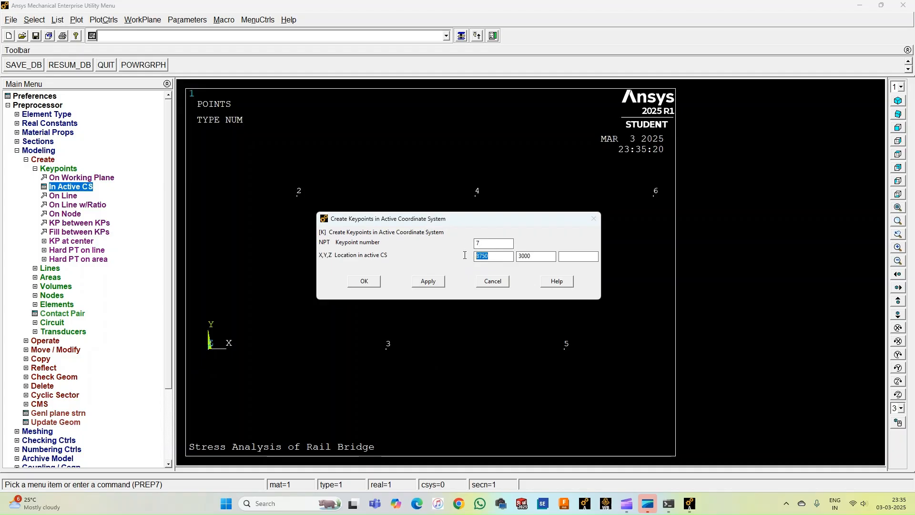
text(10500)
drag(541, 256, 508, 257)
text(0)
click(377, 282)
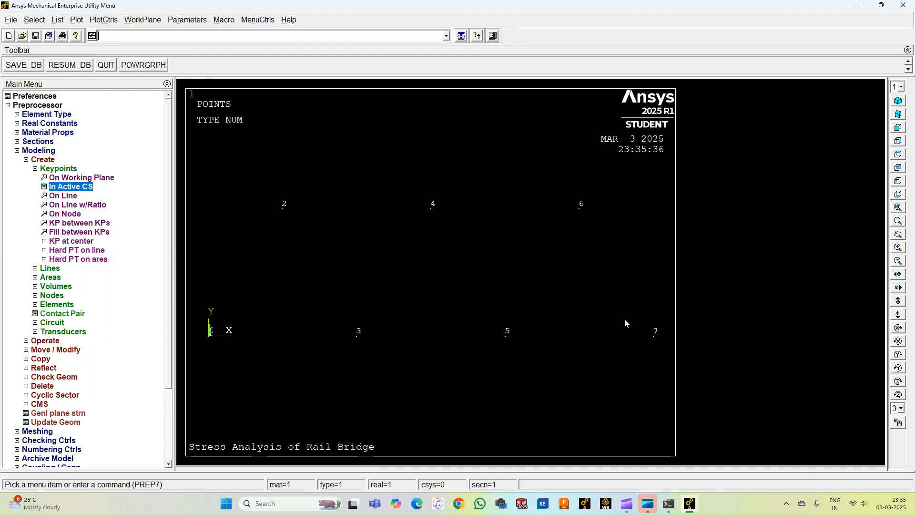
- Create the truss diagonals as active-coordinate lines joining keypoints 1-2, 2-3, 3-4, 4-5, 5-6 and 6-7
click(50, 170)
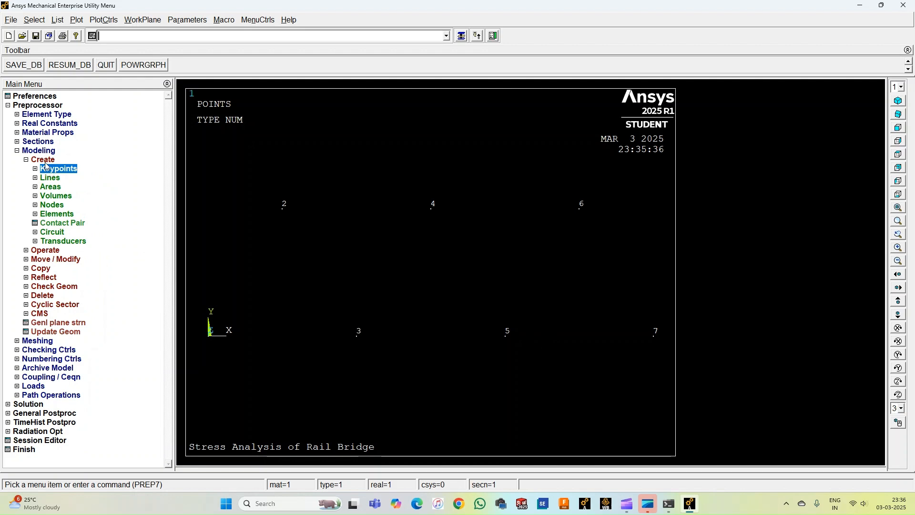
click(47, 179)
click(57, 188)
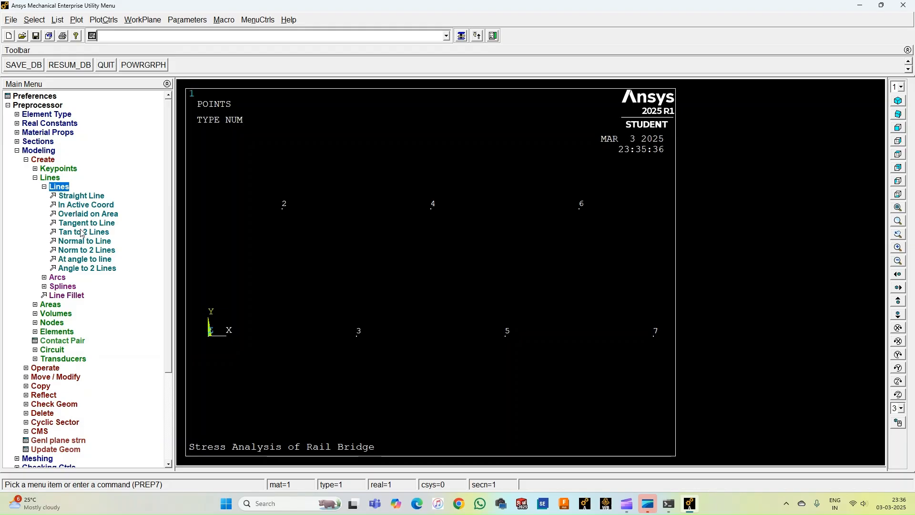
click(71, 205)
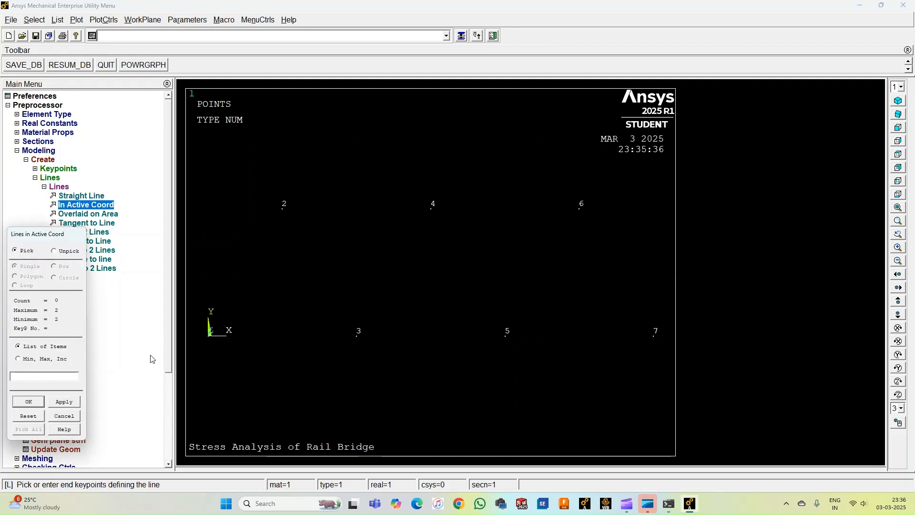
mouse_move(204, 342)
mouse_down()
mouse_move(280, 209)
mouse_move(357, 342)
mouse_up()
click(357, 337)
click(431, 209)
click(432, 209)
drag(431, 211, 653, 336)
- Create the bottom chord lines joining keypoints 1-3, 3-5 and 5-7
click(211, 339)
click(356, 338)
click(507, 336)
click(507, 337)
click(653, 336)
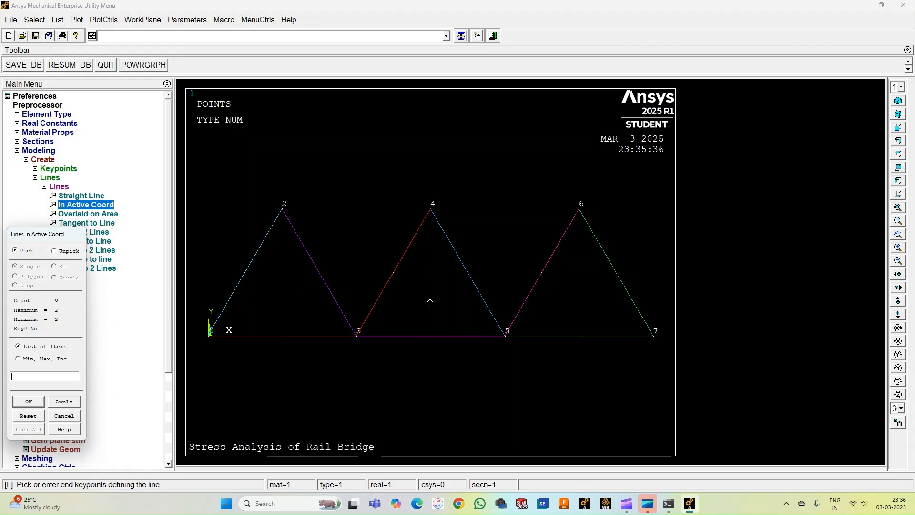
- Create the top chord lines joining keypoints 2-4 and 4-6, and finish the line command
click(284, 210)
click(431, 210)
click(430, 216)
click(575, 213)
click(49, 177)
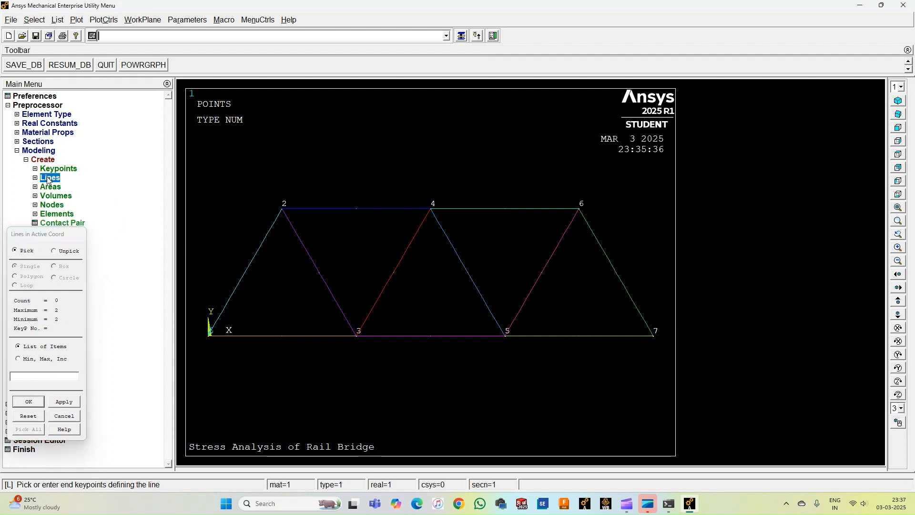
click(29, 402)
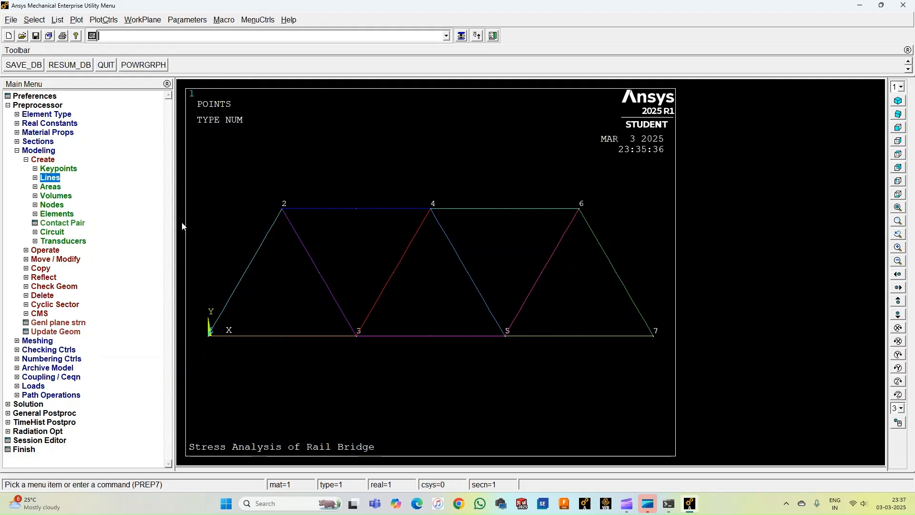
- Set the manual mesh size on all lines to 1 element division
click(39, 150)
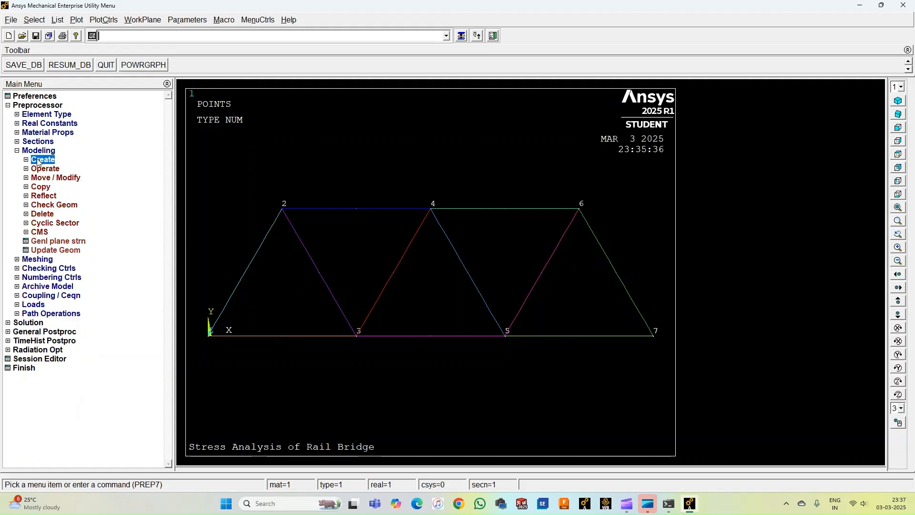
click(38, 160)
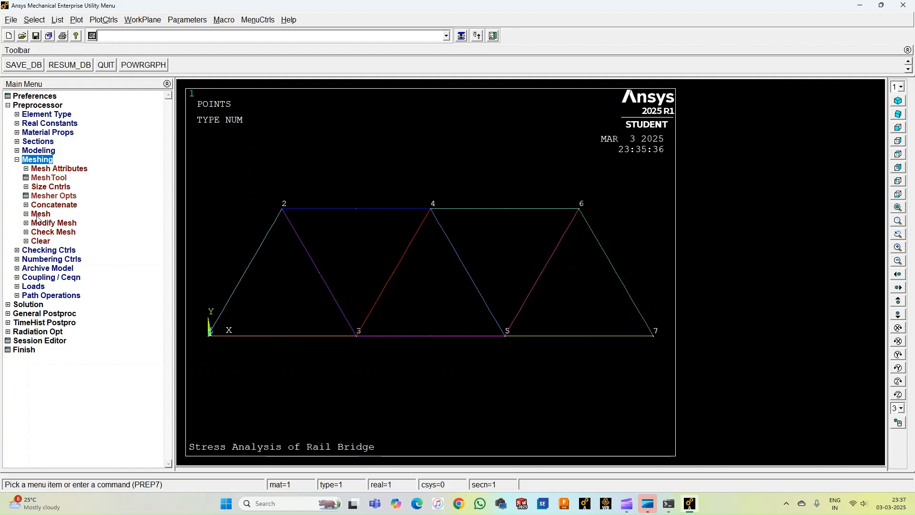
click(32, 189)
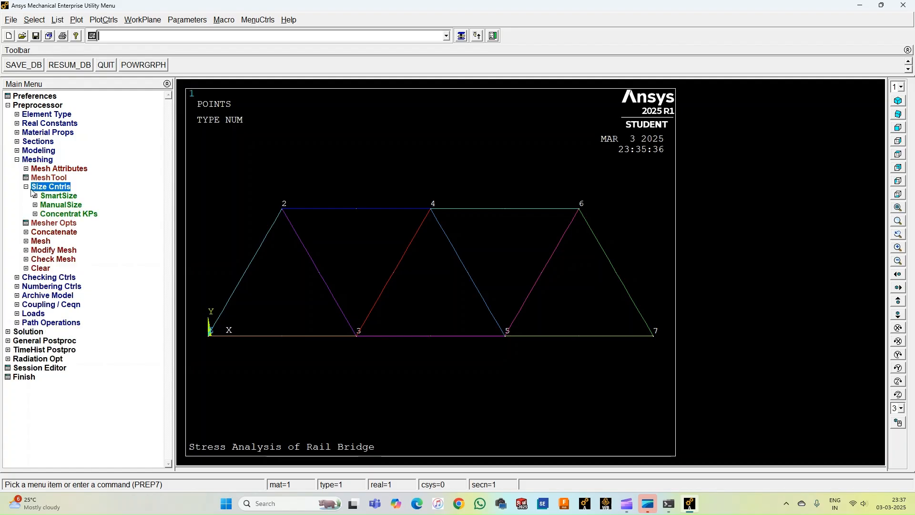
double_click(66, 205)
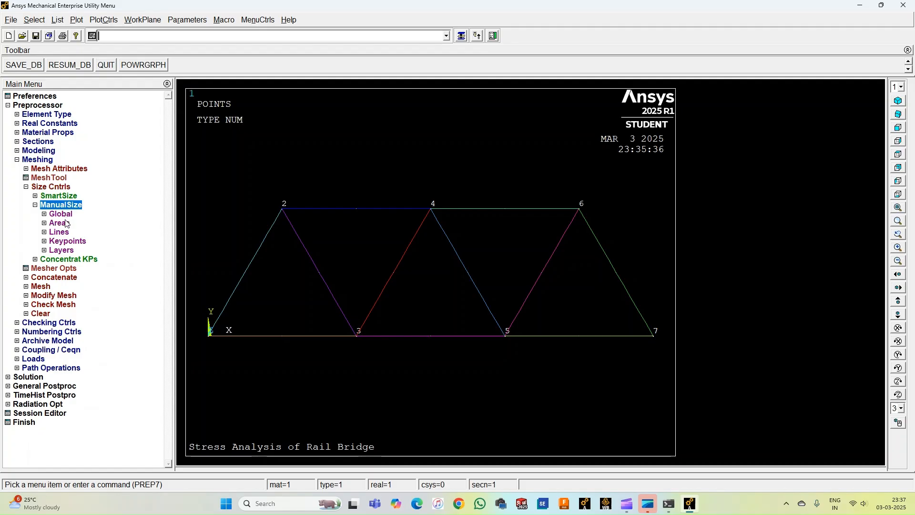
double_click(60, 232)
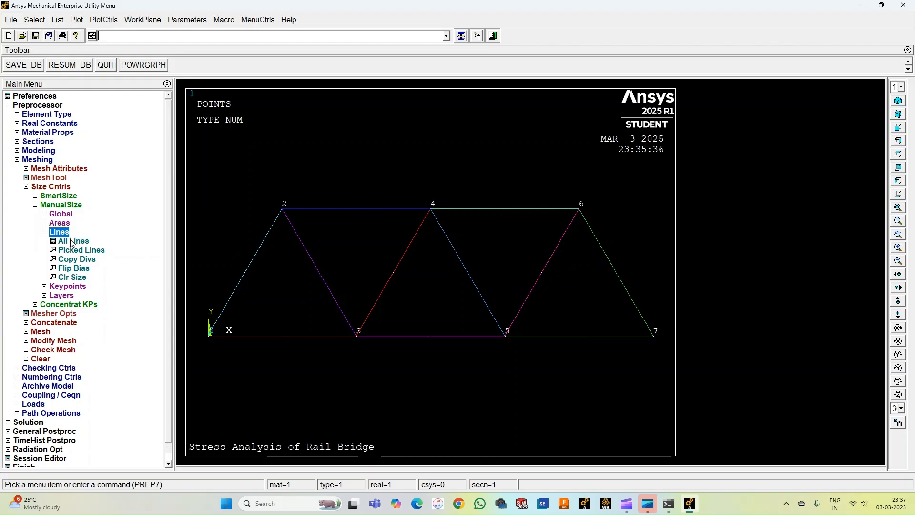
click(72, 241)
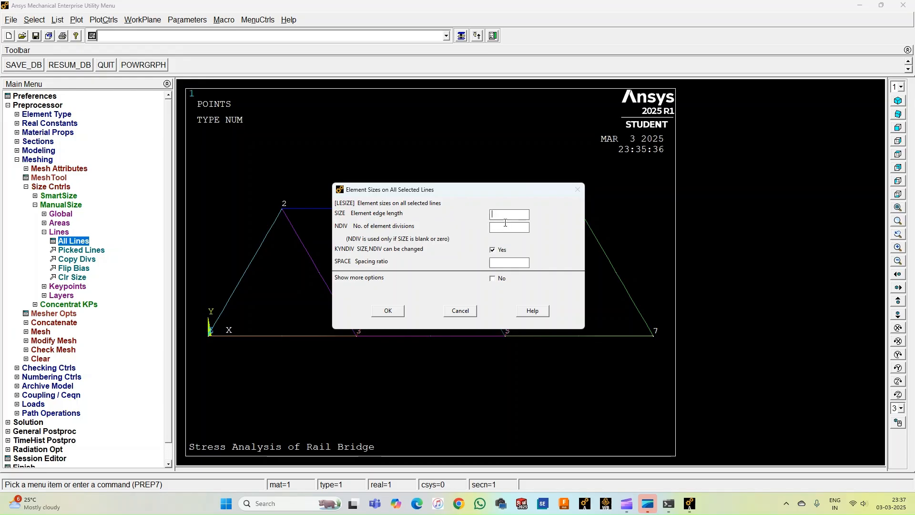
text(1)
click(388, 312)
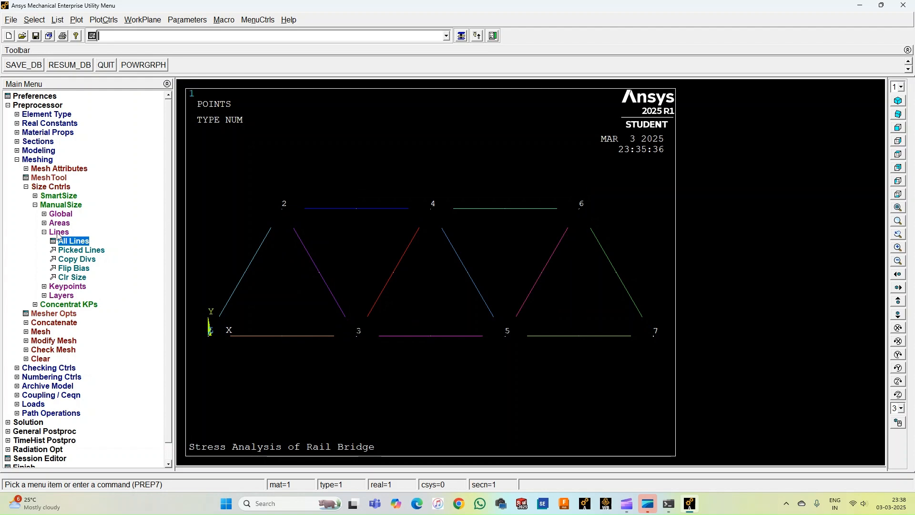
- Mesh all lines of the truss
click(58, 206)
click(57, 205)
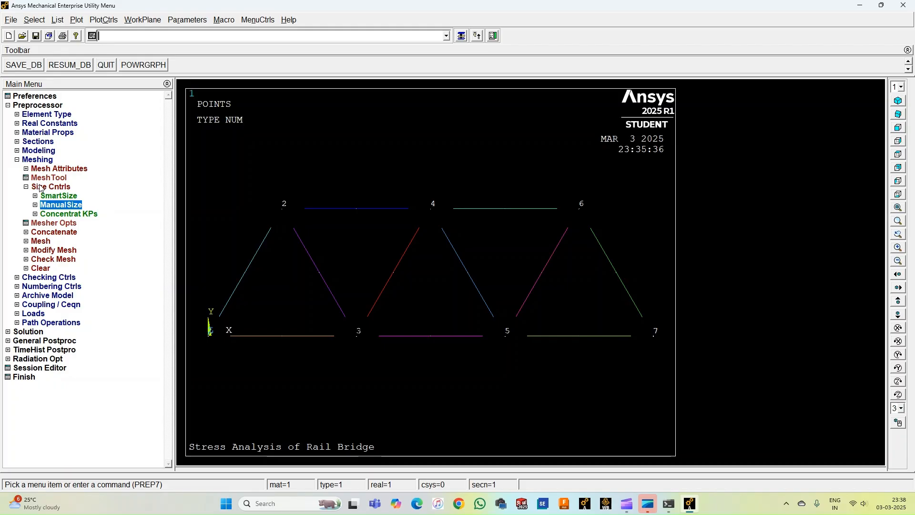
click(44, 186)
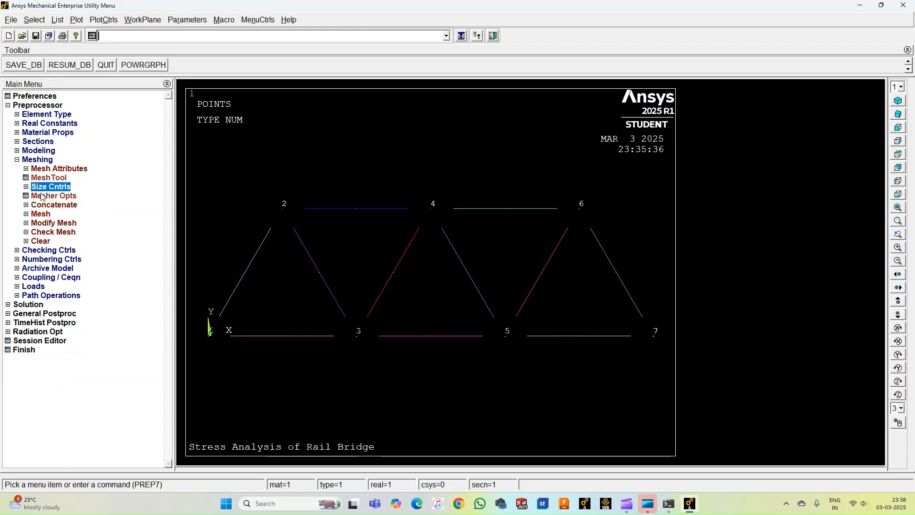
click(47, 214)
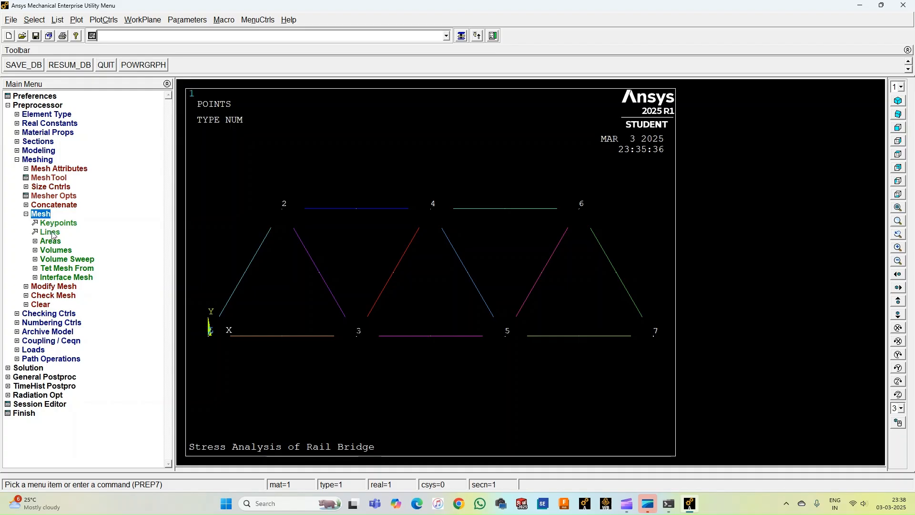
click(50, 233)
click(29, 429)
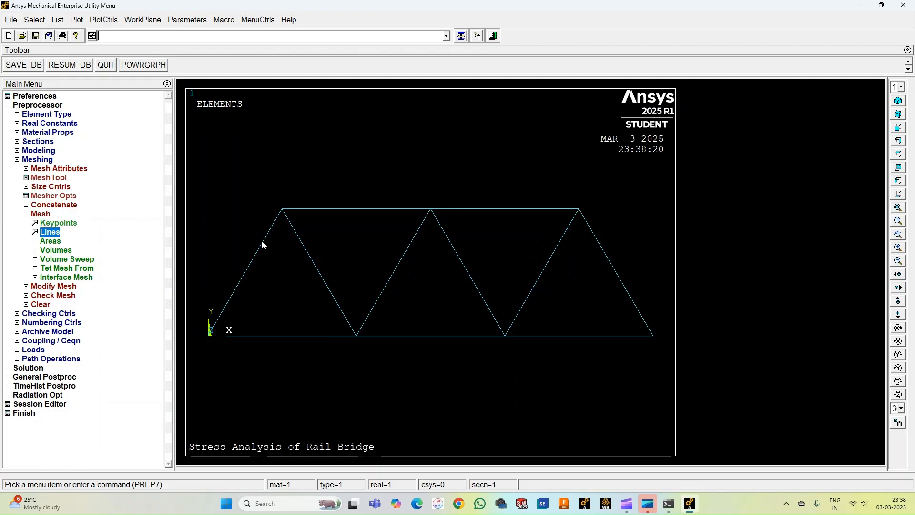
- Turn on keypoint numbers in the plot numbering controls
click(106, 20)
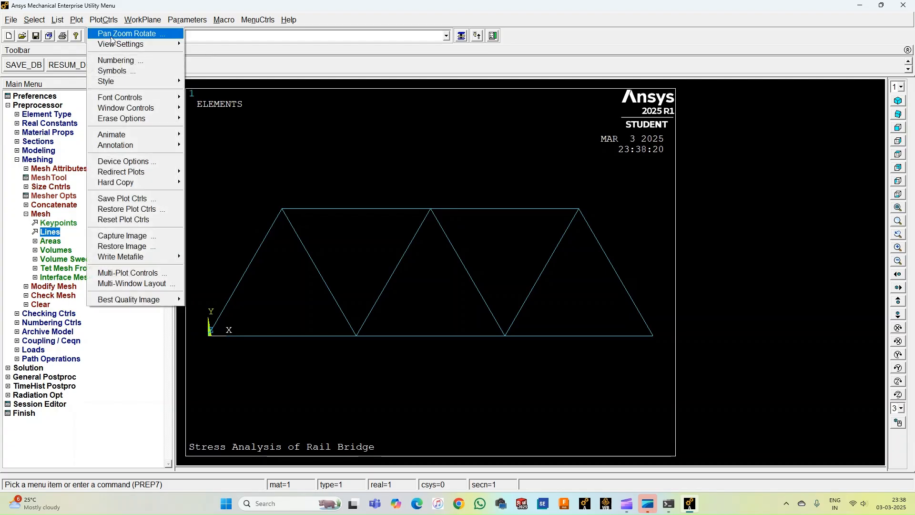
click(119, 65)
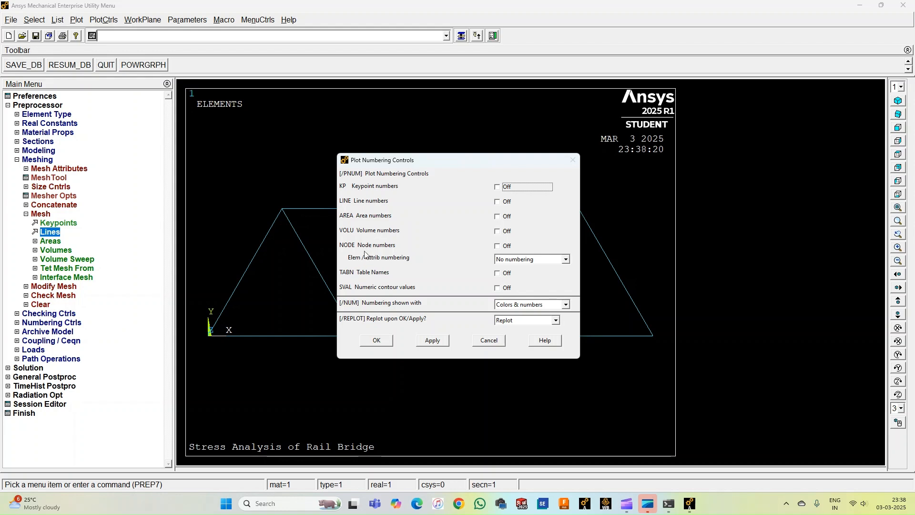
click(497, 187)
click(433, 340)
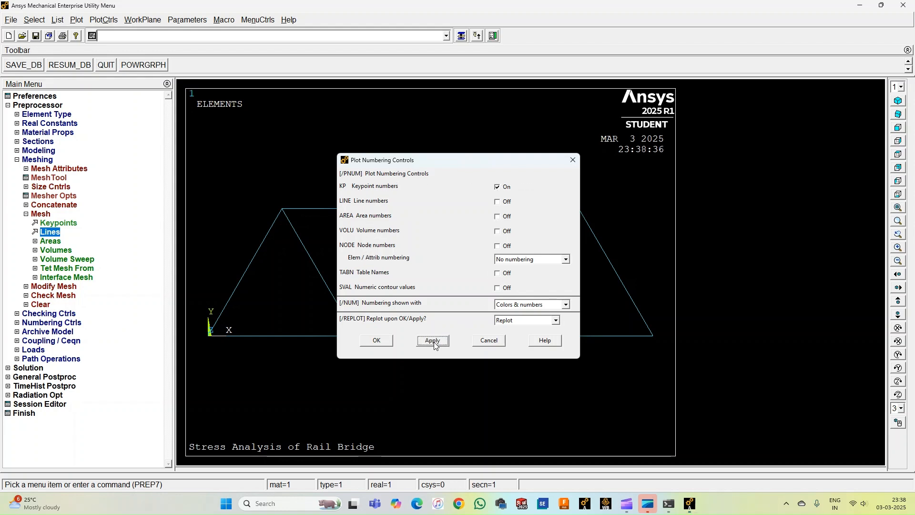
click(378, 341)
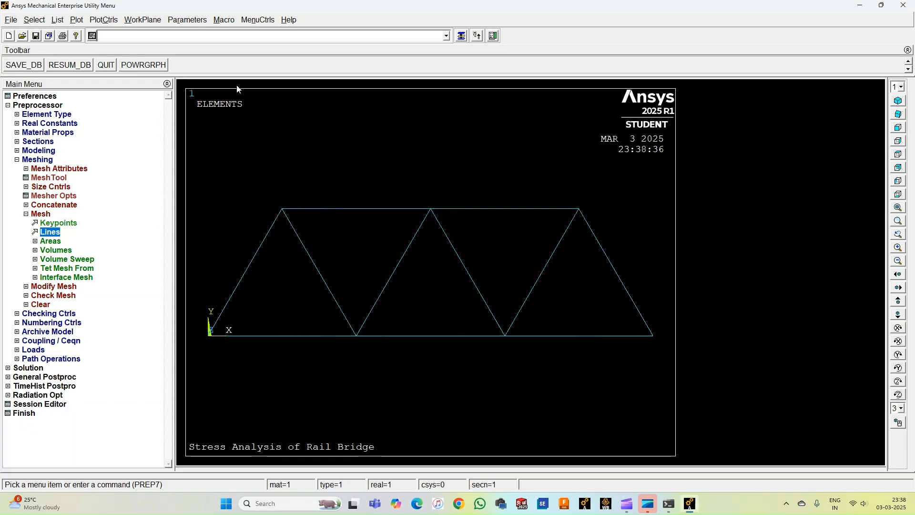
- Turn on node numbers and line numbers in the plot numbering controls
click(107, 20)
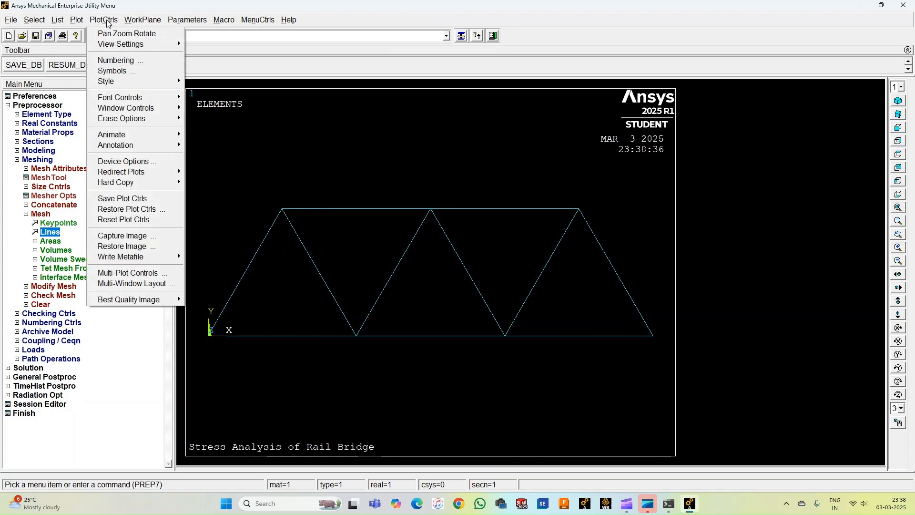
click(130, 62)
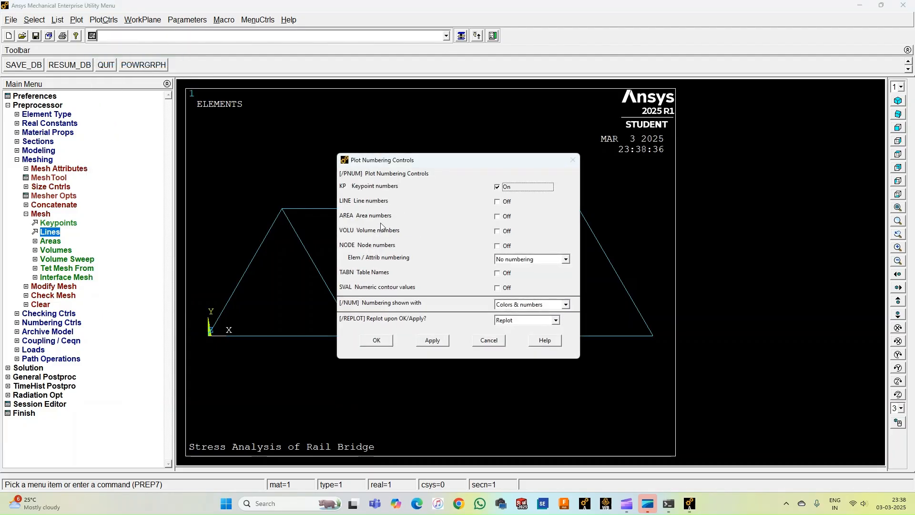
click(498, 245)
click(498, 201)
click(390, 341)
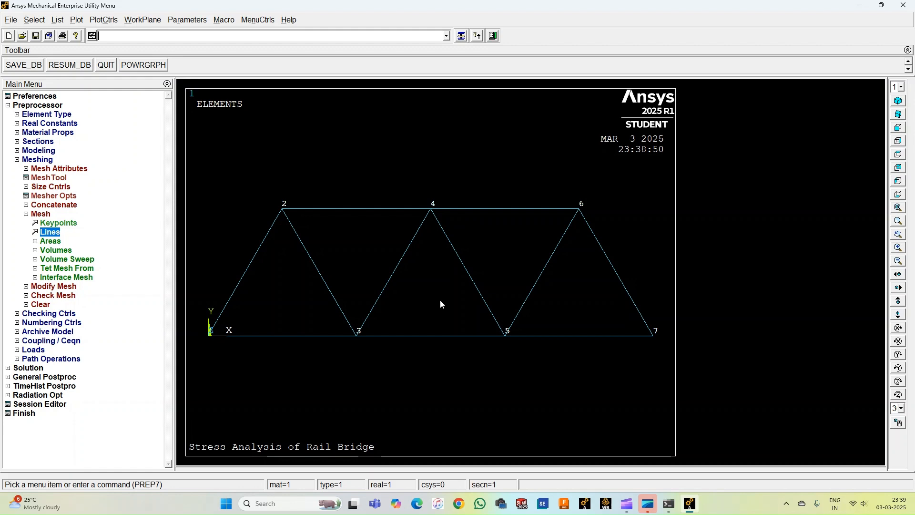
- Apply a structural displacement constraint on keypoint 1 at the origin, fixing all DOF with a constant value
click(42, 214)
click(40, 163)
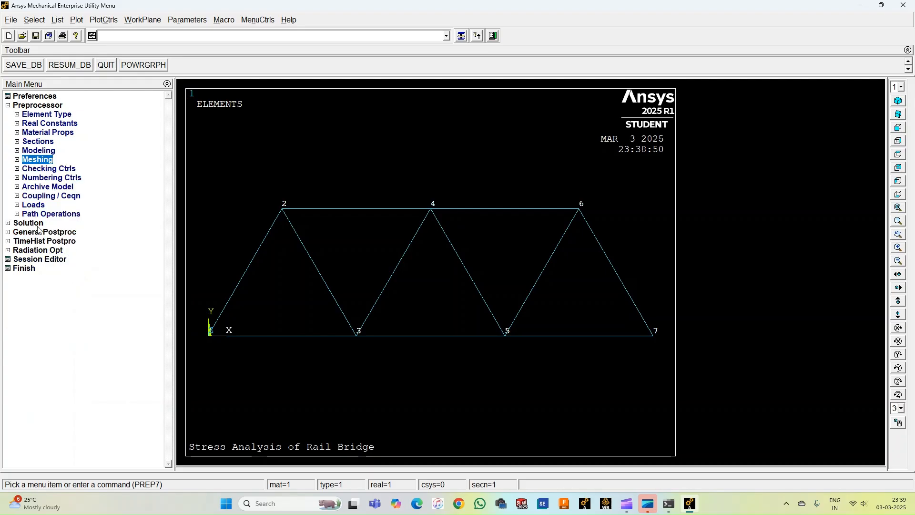
click(35, 206)
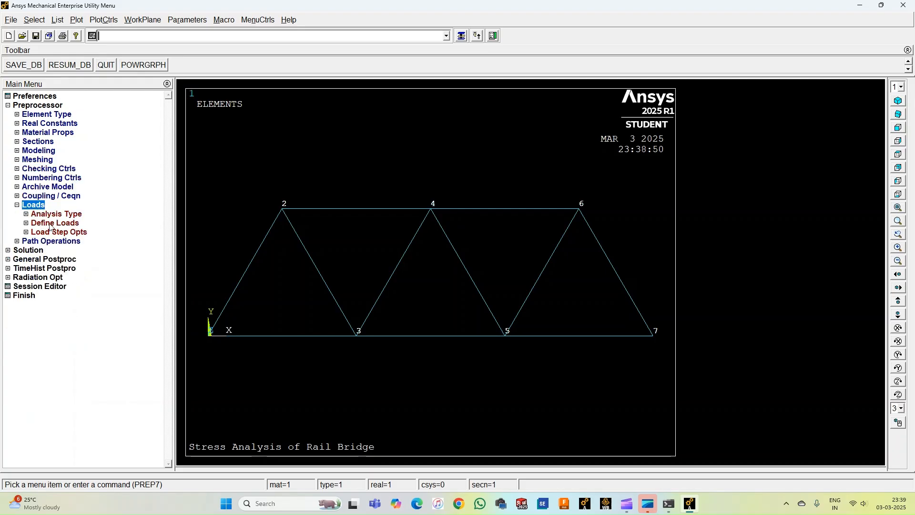
click(51, 224)
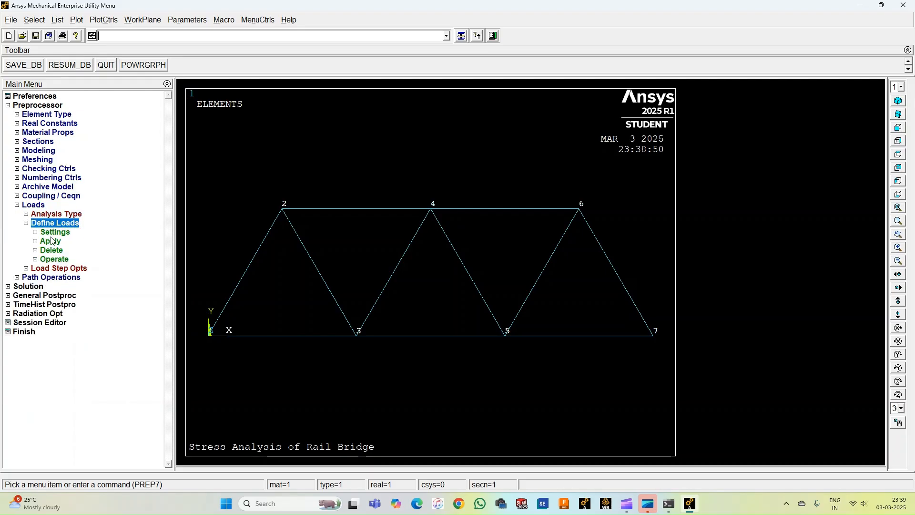
click(51, 242)
click(67, 251)
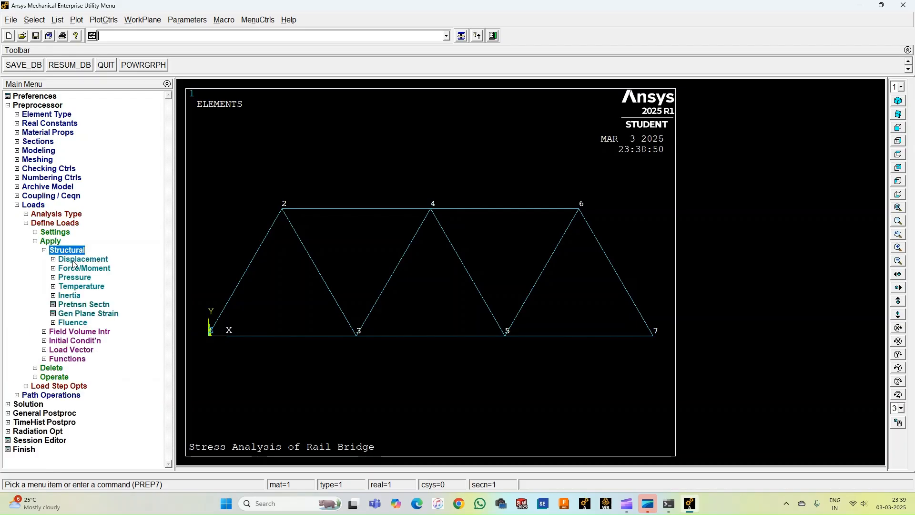
click(76, 260)
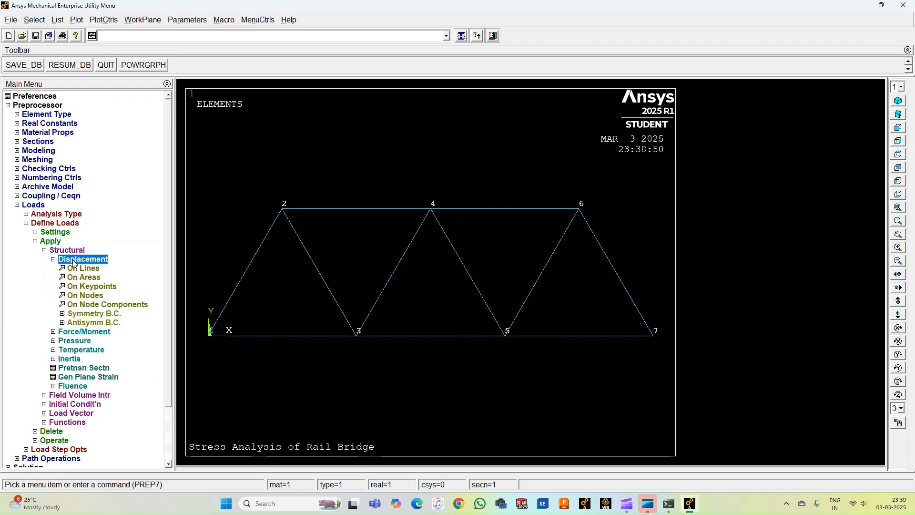
click(91, 287)
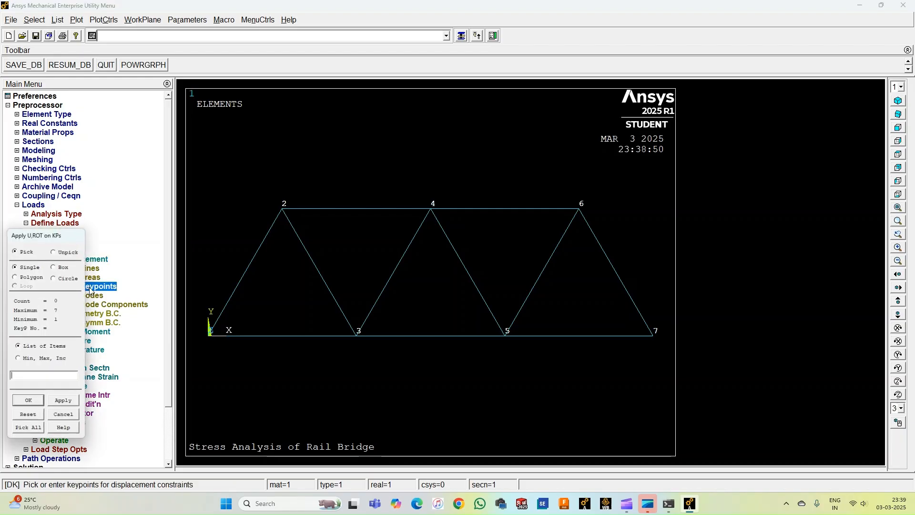
click(208, 335)
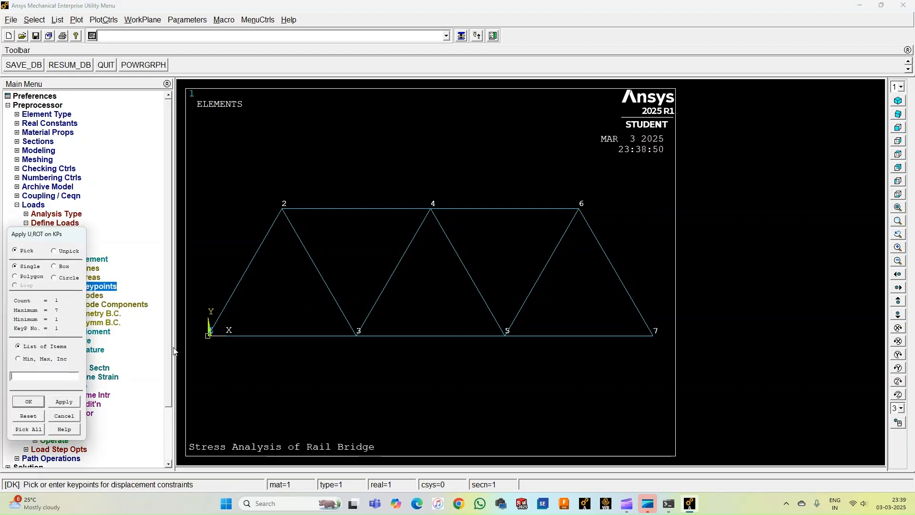
click(28, 402)
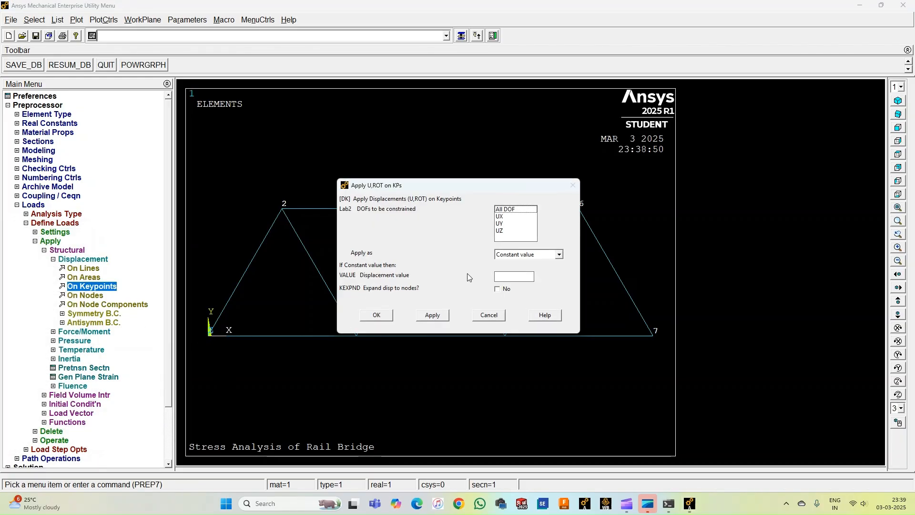
click(510, 209)
click(505, 277)
click(382, 317)
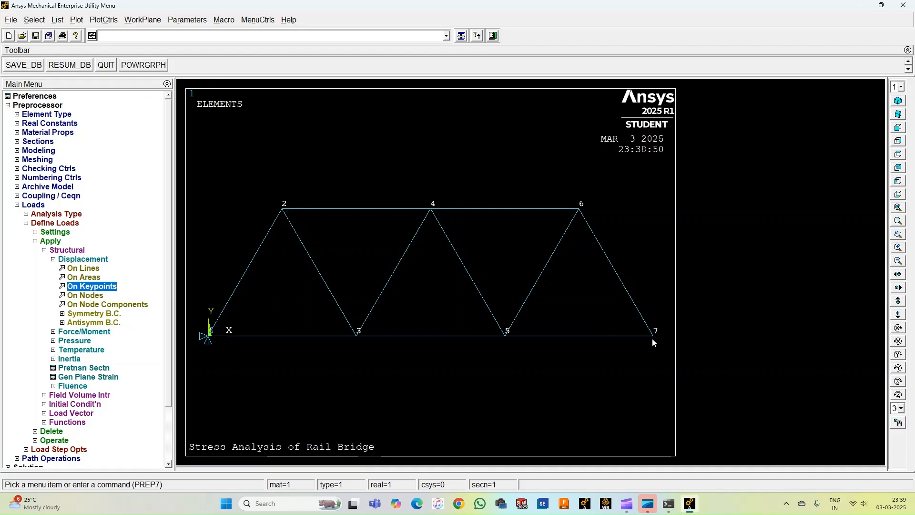
- Apply a structural displacement constraint on keypoint 7, fixing only UY and UZ with a constant value of 0
click(87, 286)
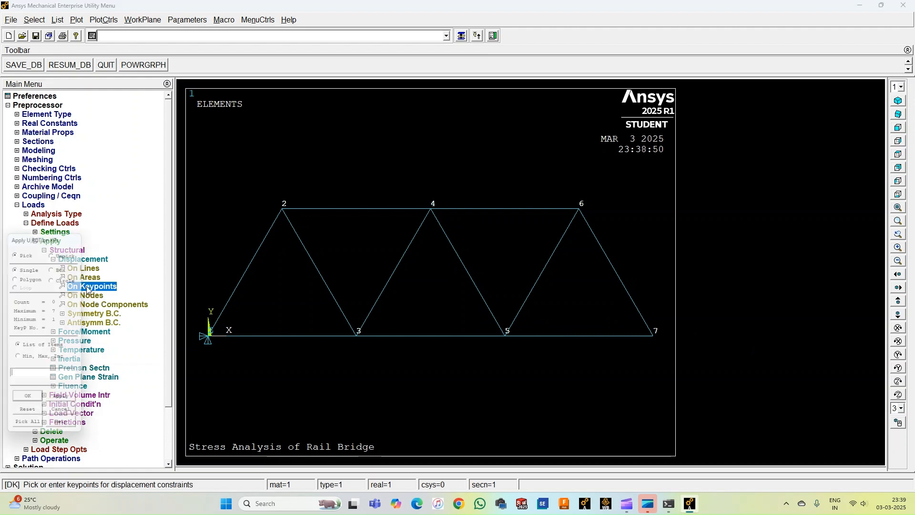
click(654, 335)
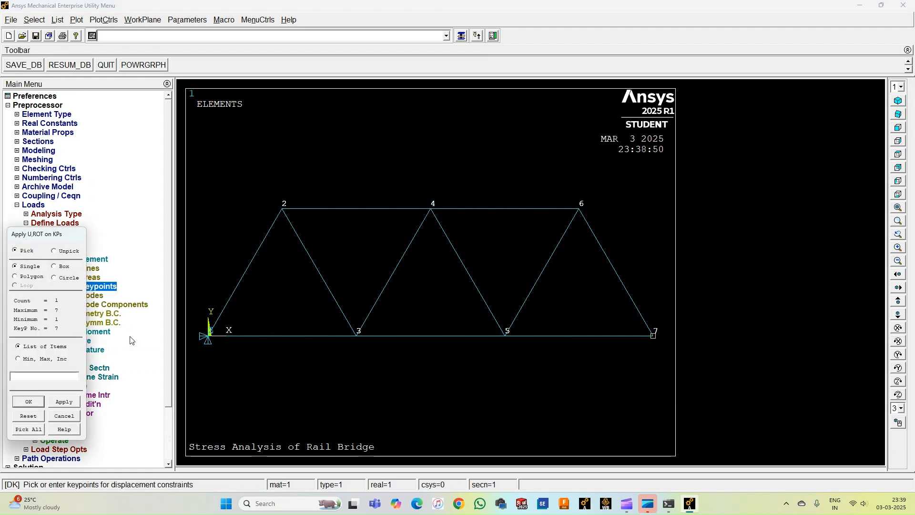
click(28, 402)
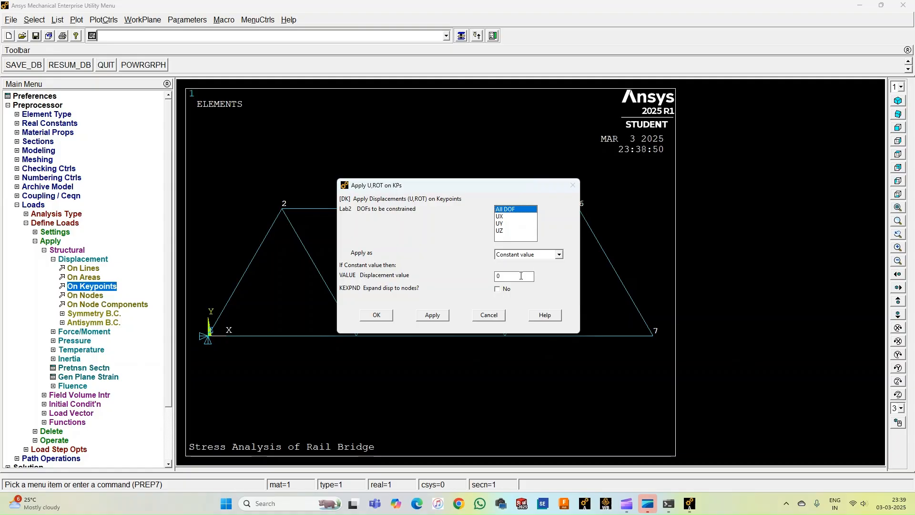
click(508, 223)
click(510, 210)
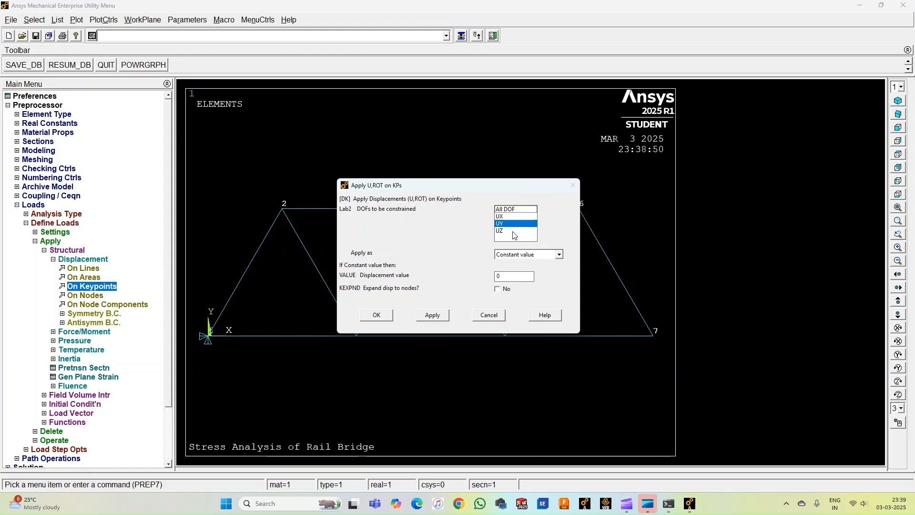
click(513, 231)
click(386, 317)
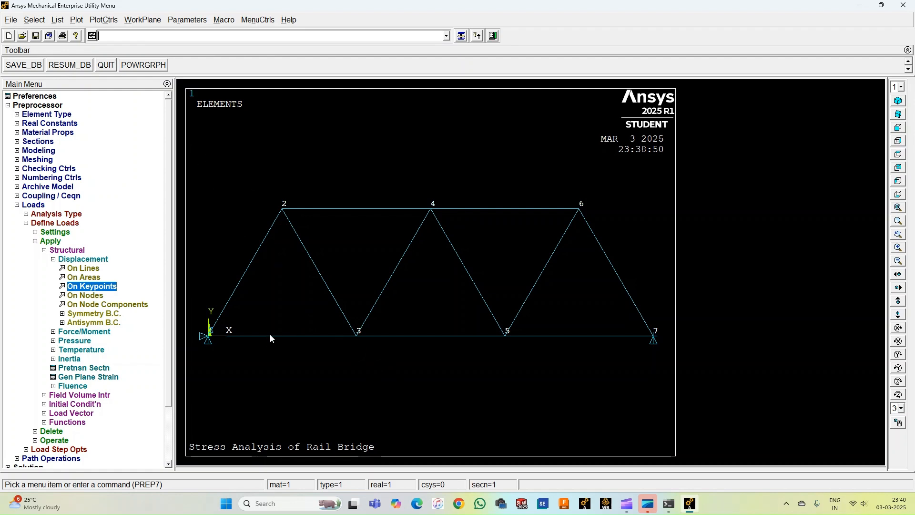
- Apply a vertical force FY of -280000 on keypoint 1 with the FK command
text(fk)
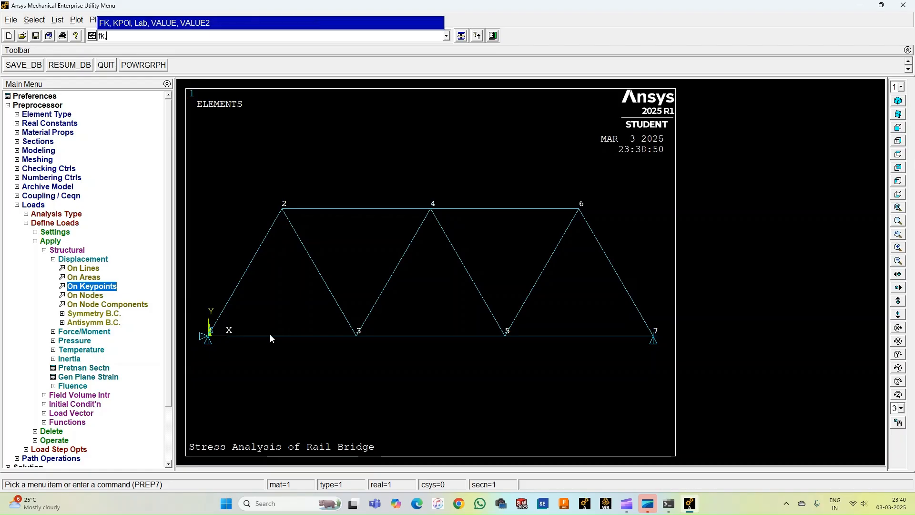
text(,)
text(y)
text(-280000)
key(Return)
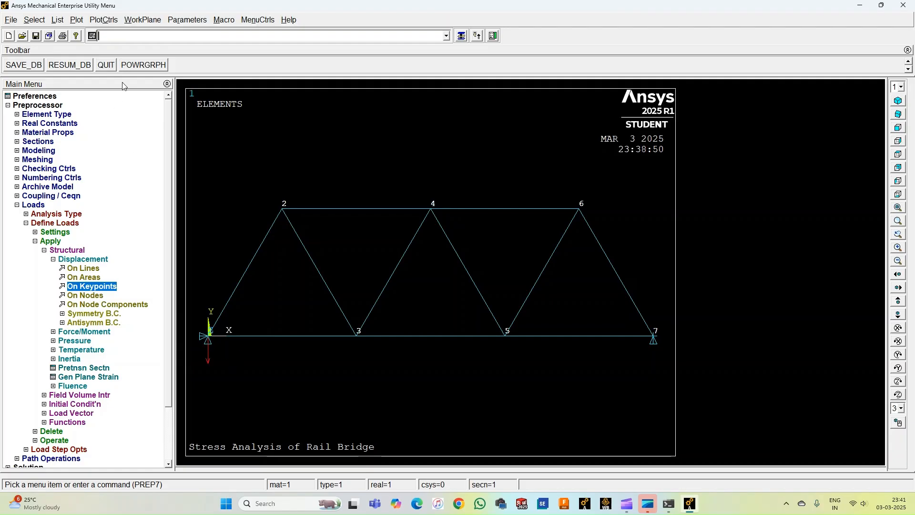
- Apply a vertical force FY of -210000 on keypoint 3 with the FK command
text(fk,)
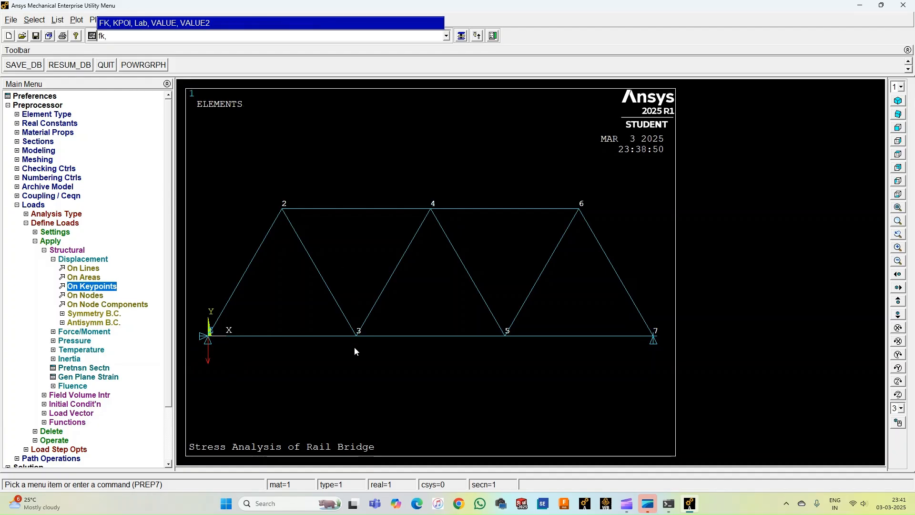
text(3)
text(,)
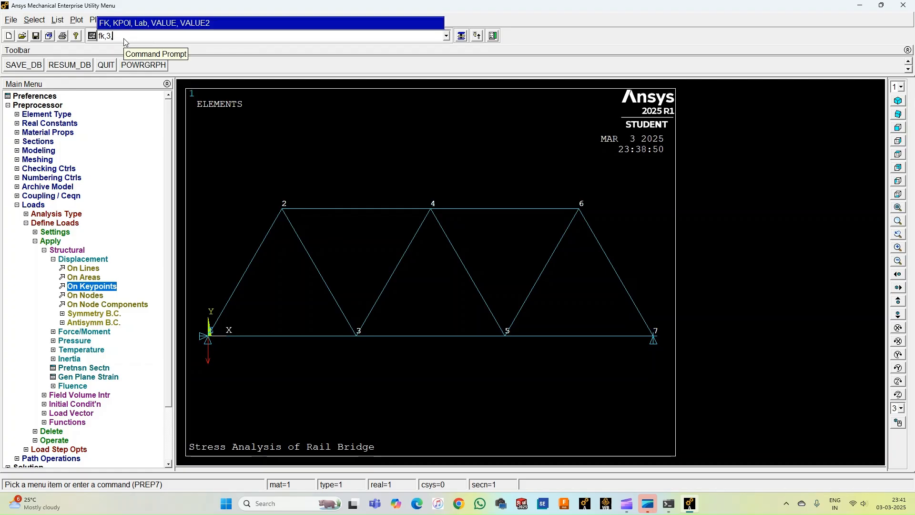
text(fy,-210000)
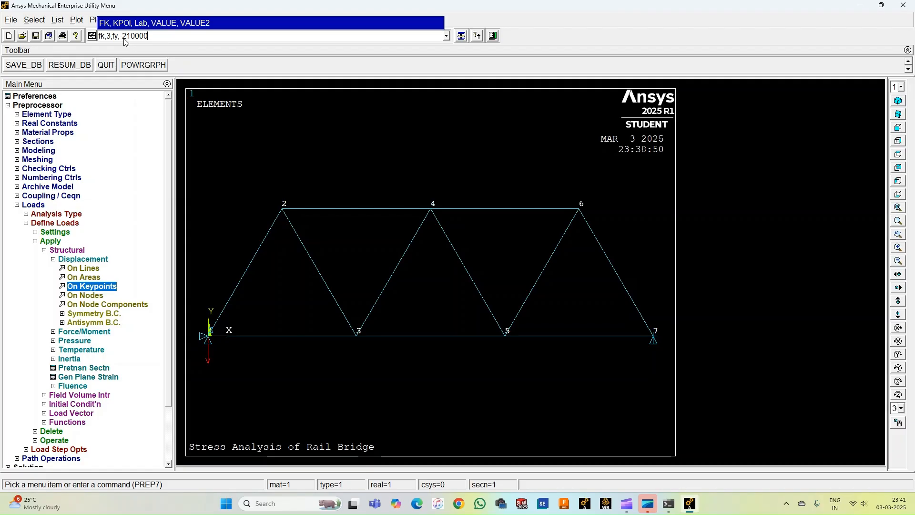
key(Return)
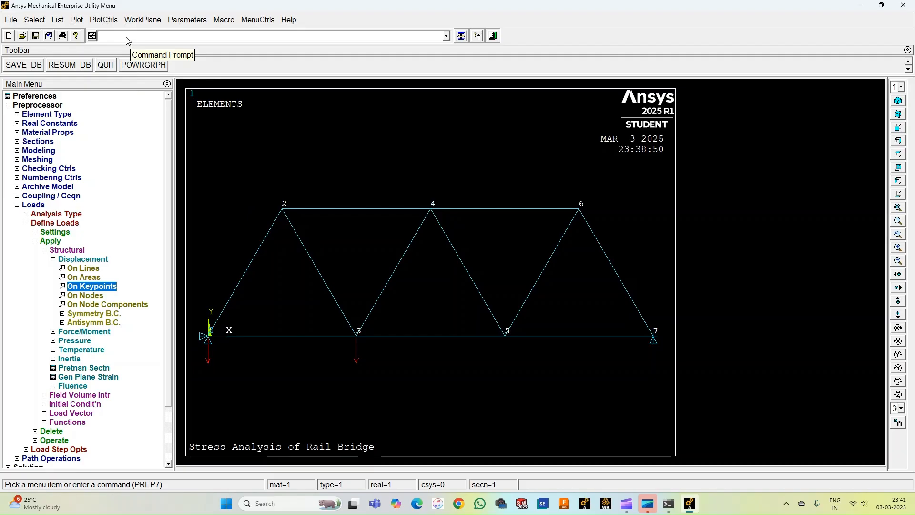
- Apply vertical FY forces of -280000 on keypoint 5 and -360000 on keypoint 7 with the FK command
text(fk,5)
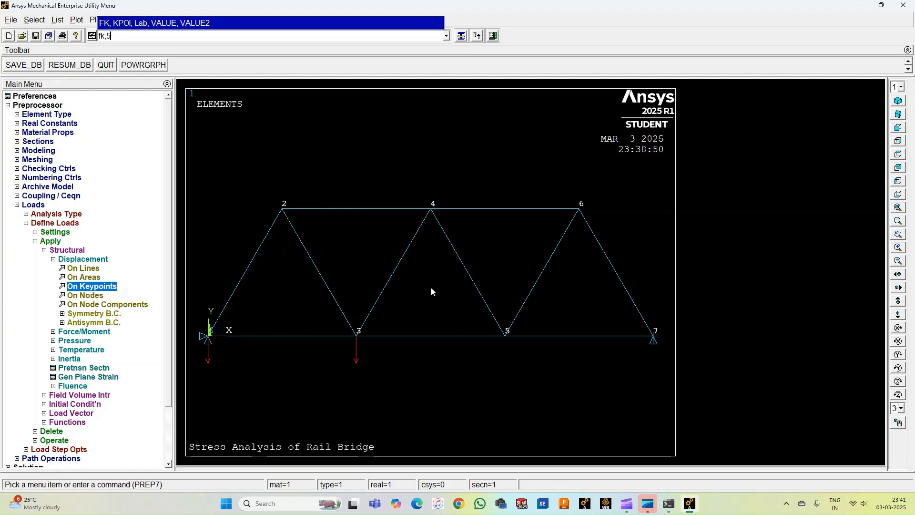
text(,fy,,-280000)
key(Return)
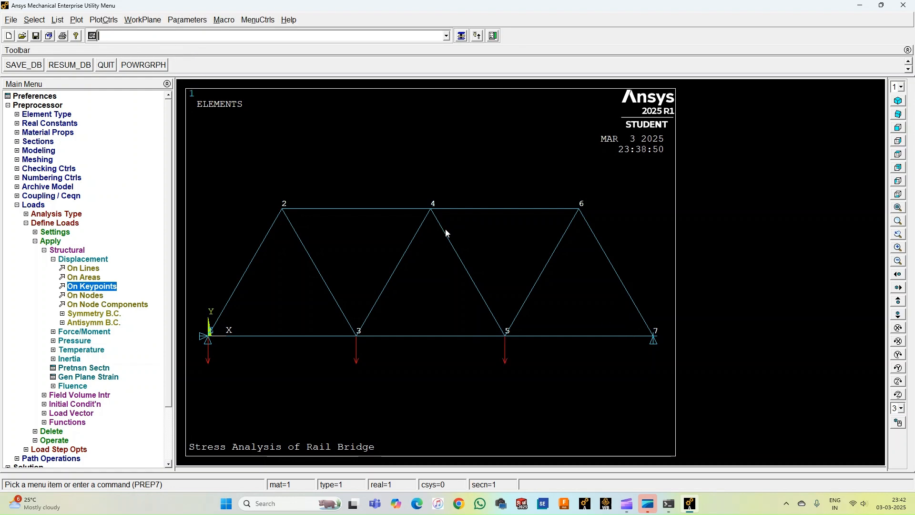
text(fk)
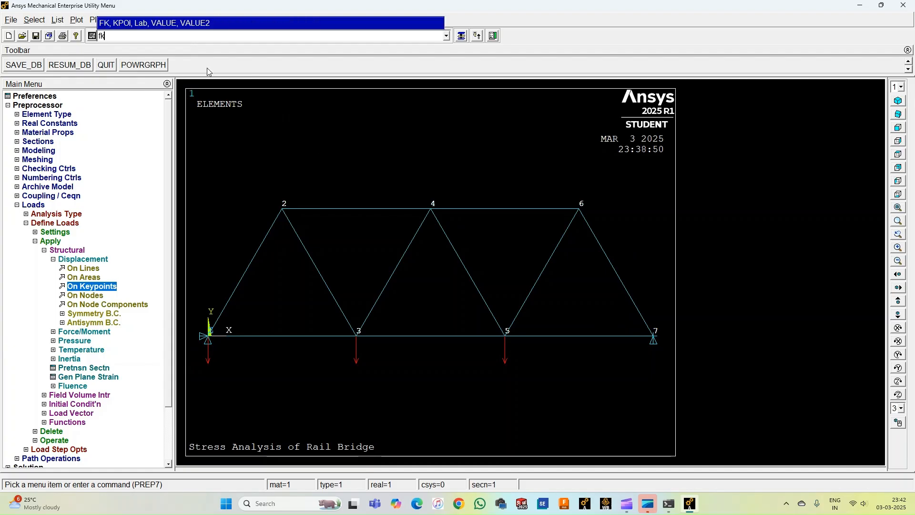
text(,7,fy,-360000)
key(Return)
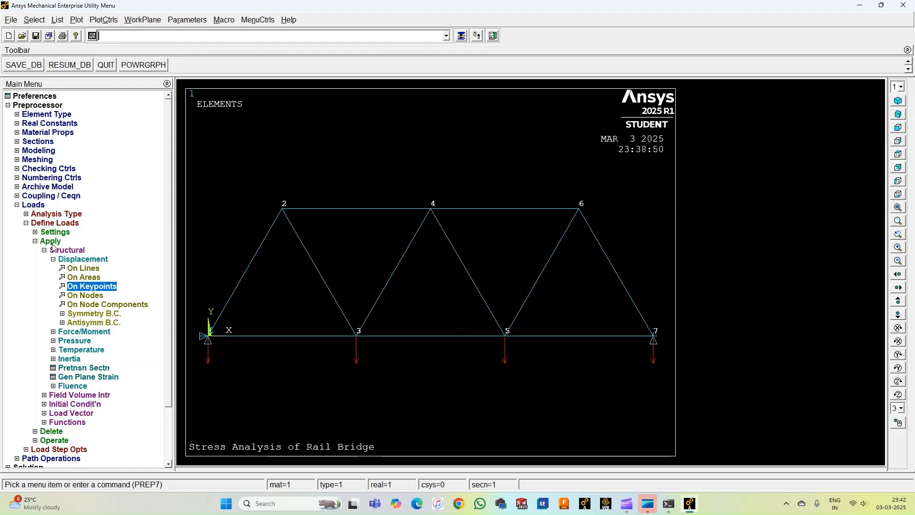
- Solve the current load step and dismiss the solution status listing
click(33, 201)
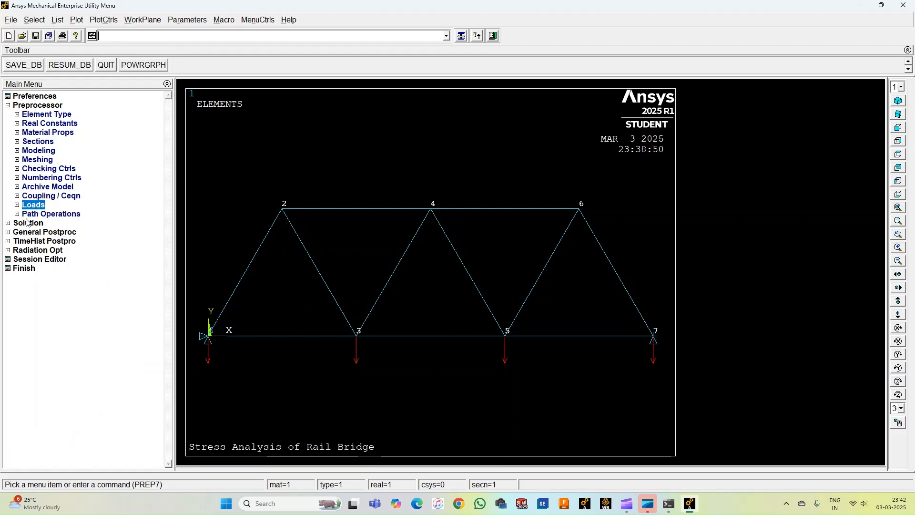
click(27, 223)
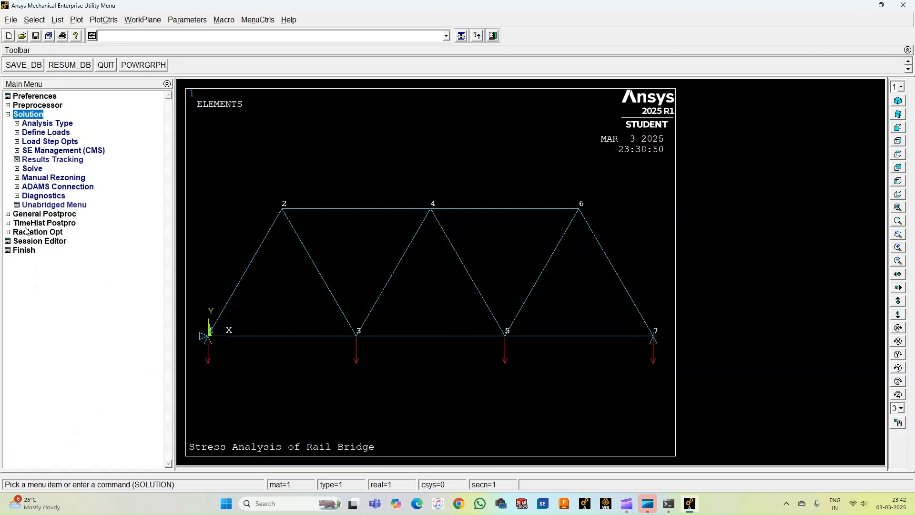
click(38, 169)
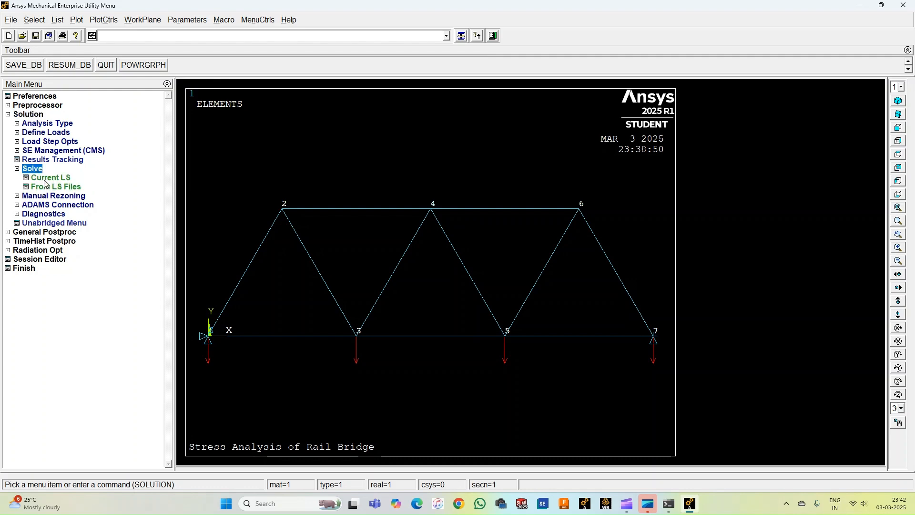
click(48, 179)
click(452, 296)
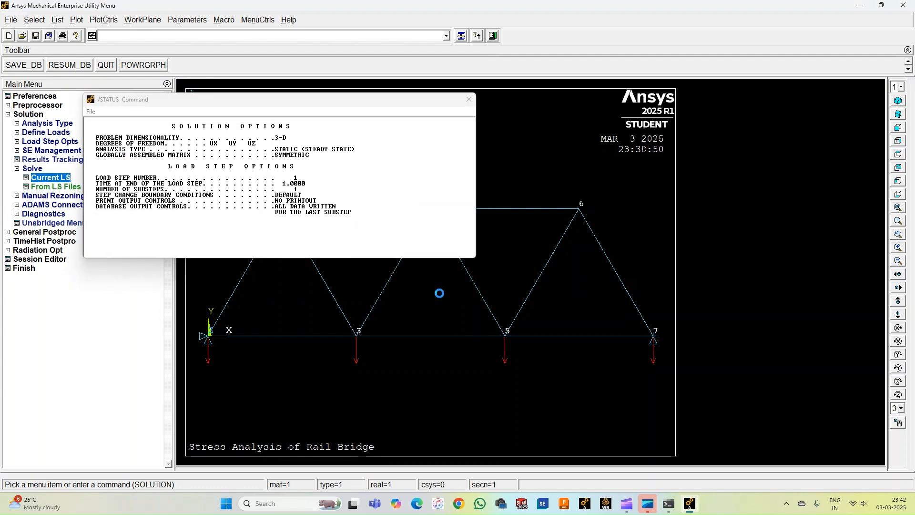
click(135, 68)
click(468, 100)
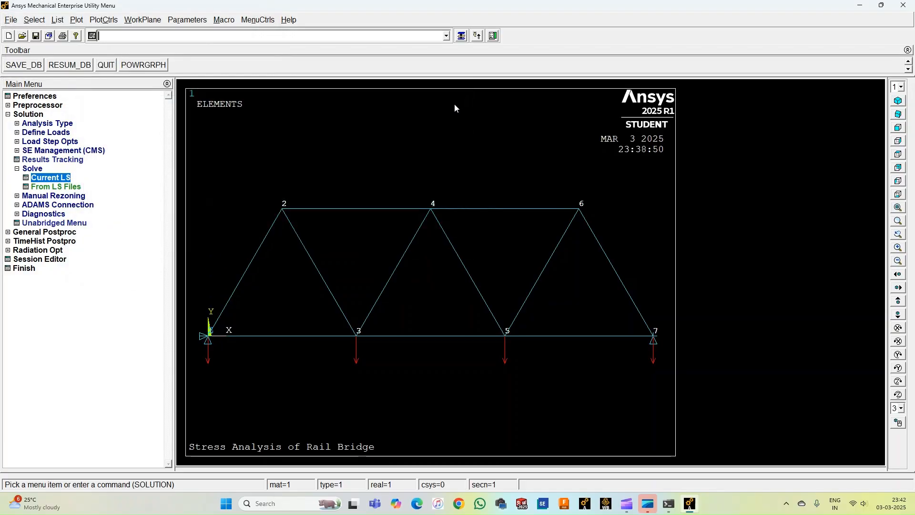
- List the reaction solution for all items in the general postprocessor, and close the listing after reading it
click(33, 169)
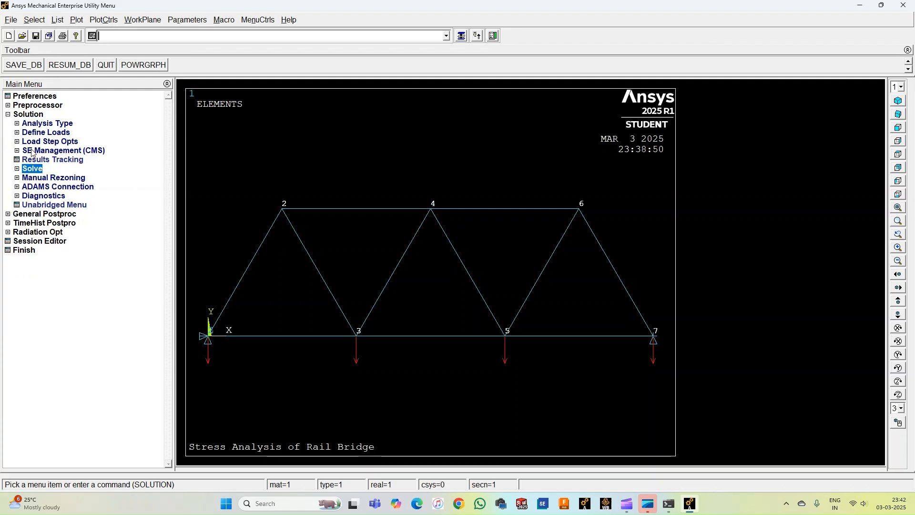
click(36, 115)
click(36, 124)
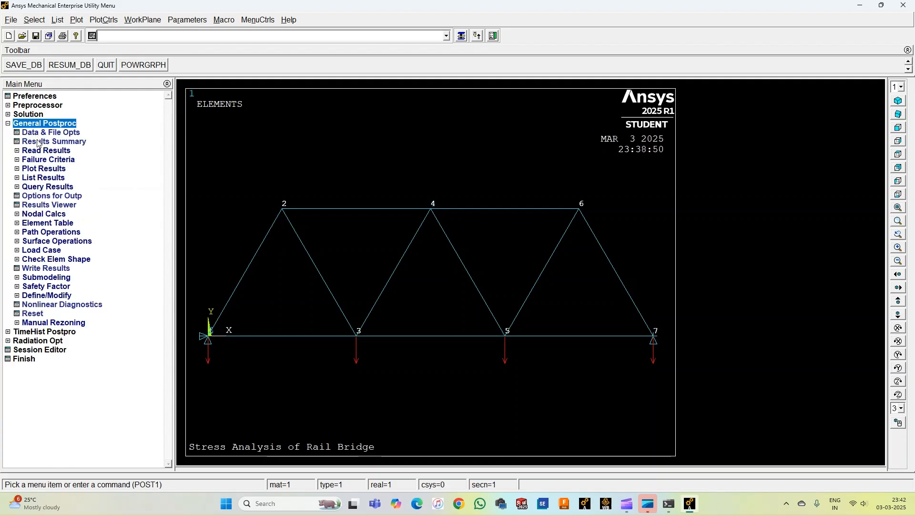
click(41, 179)
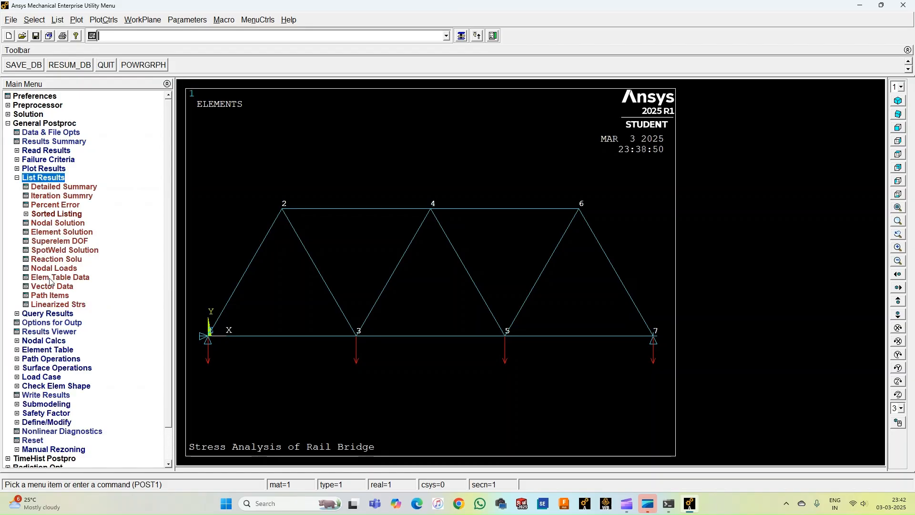
click(56, 259)
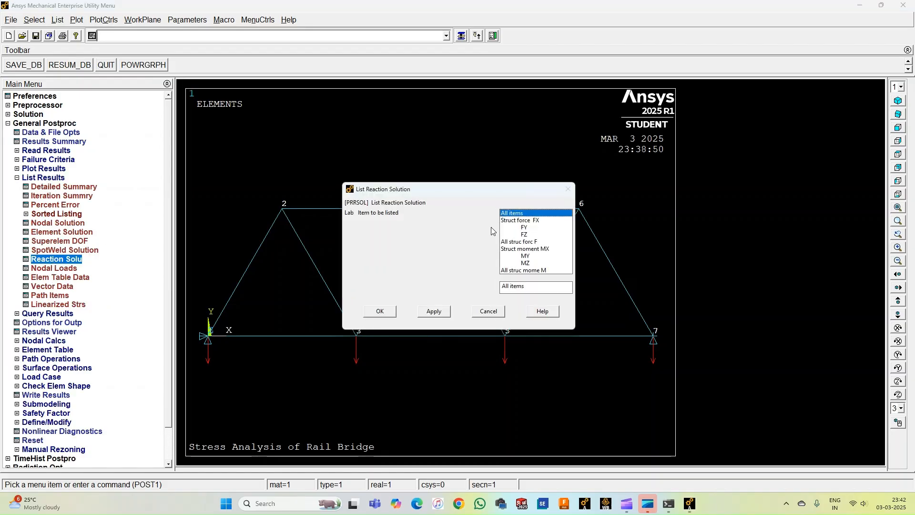
click(380, 311)
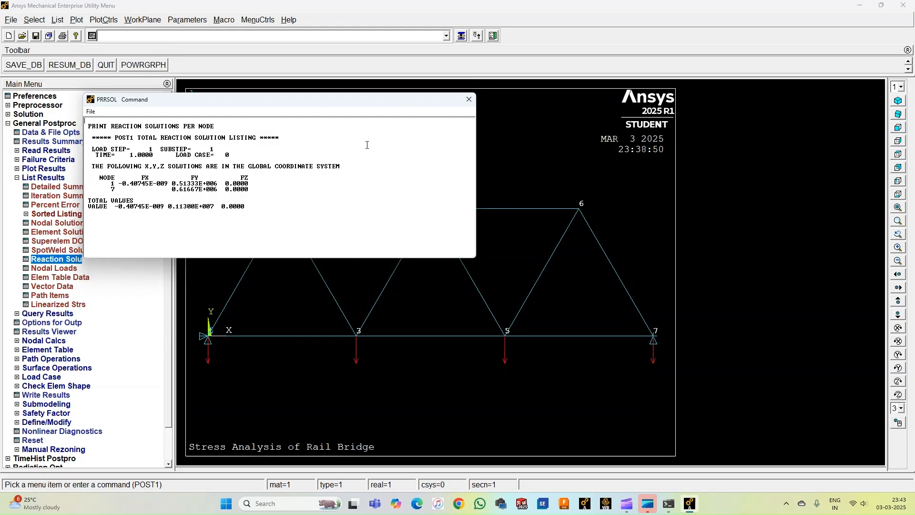
click(469, 100)
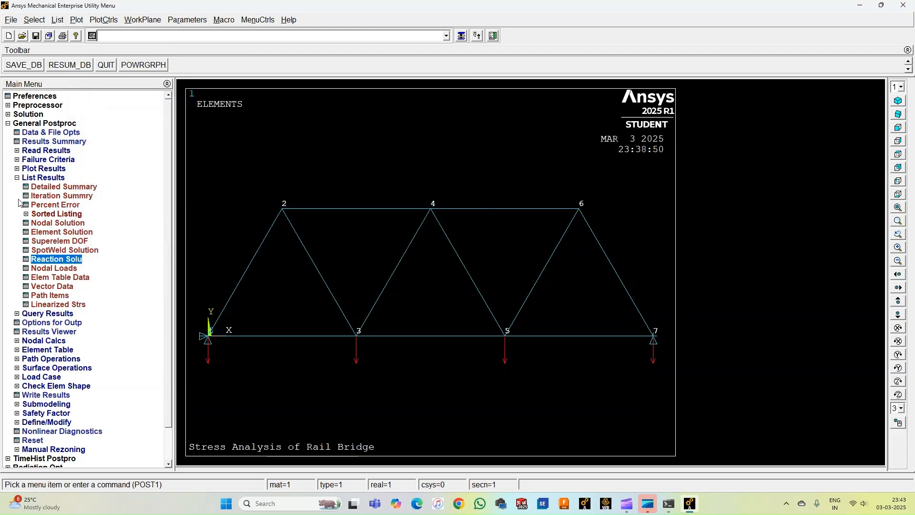
- List the nodal DOF solution for the displacement vector sum, and close the listing after reading it
click(48, 179)
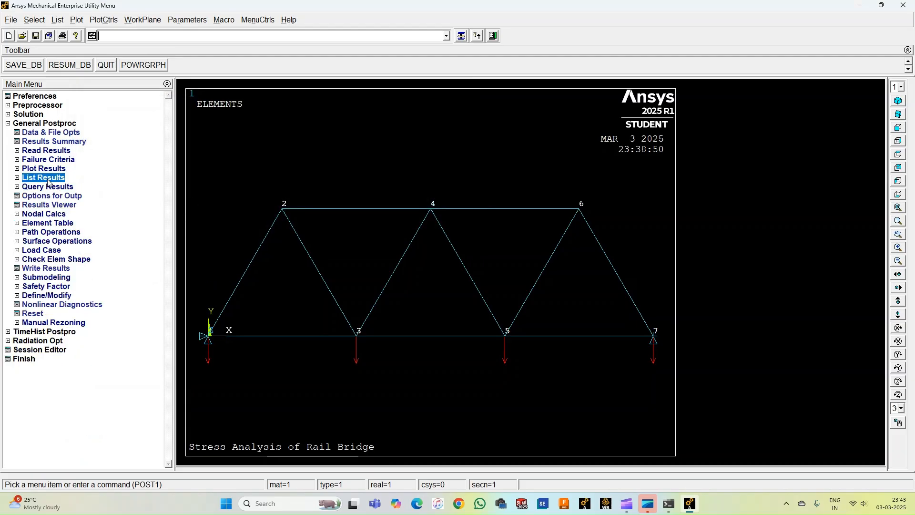
click(36, 180)
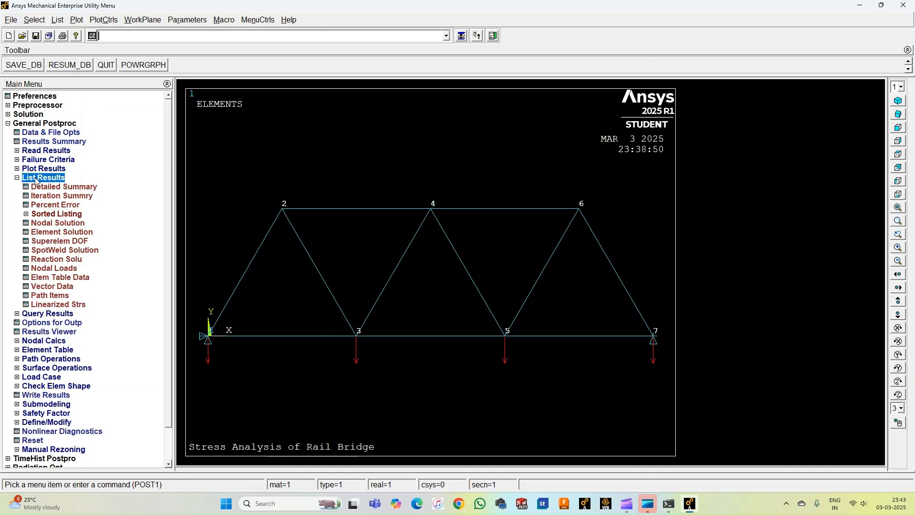
click(52, 224)
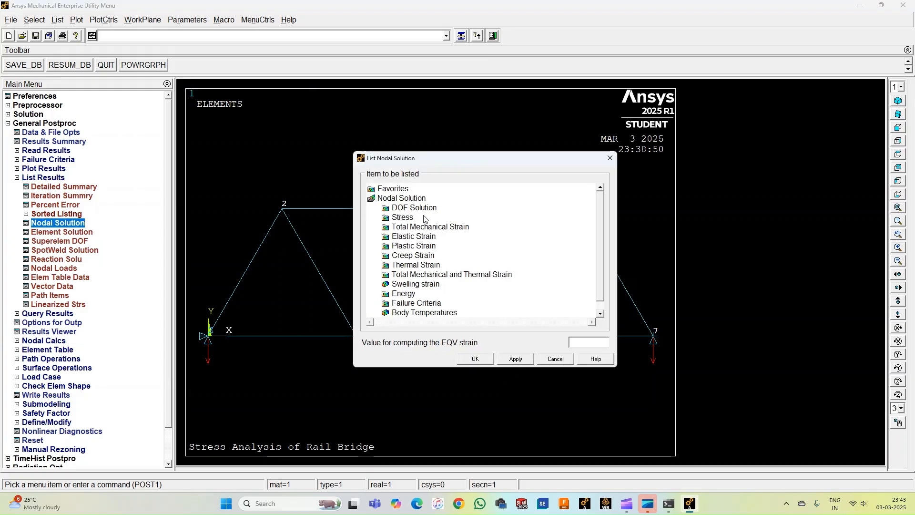
double_click(422, 209)
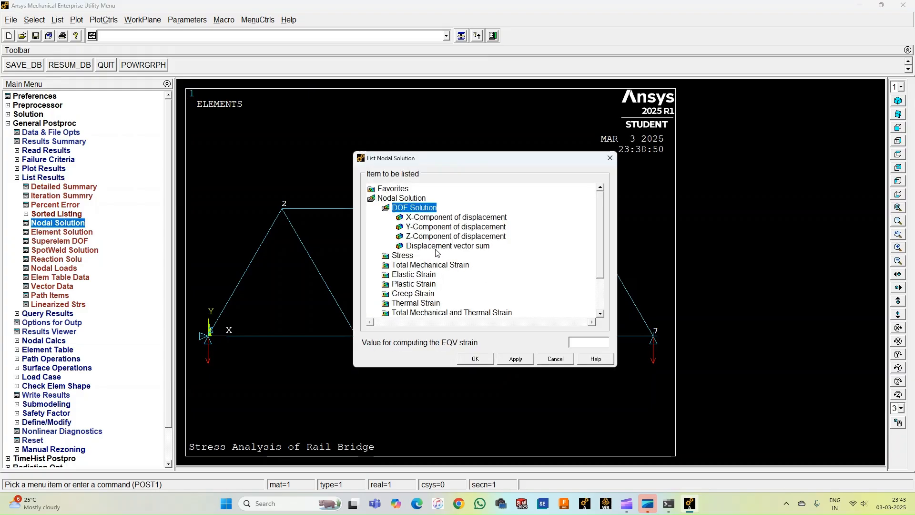
click(436, 245)
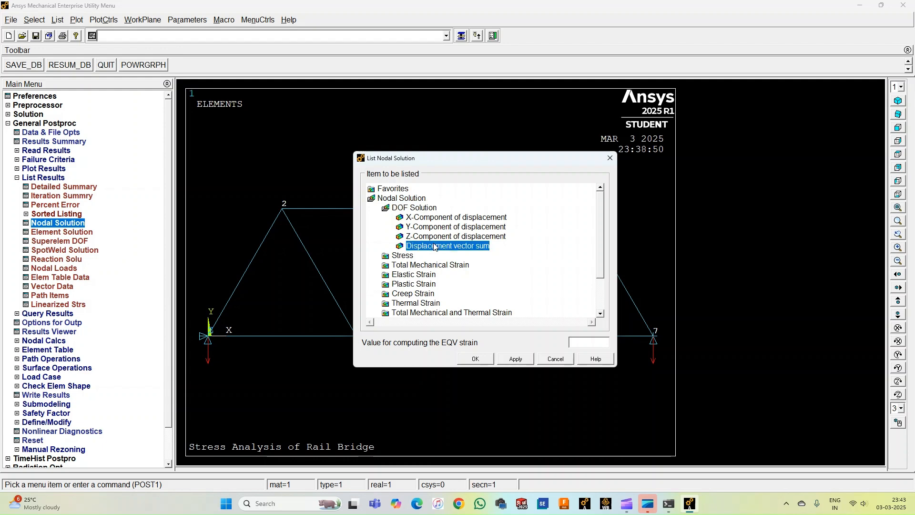
click(475, 359)
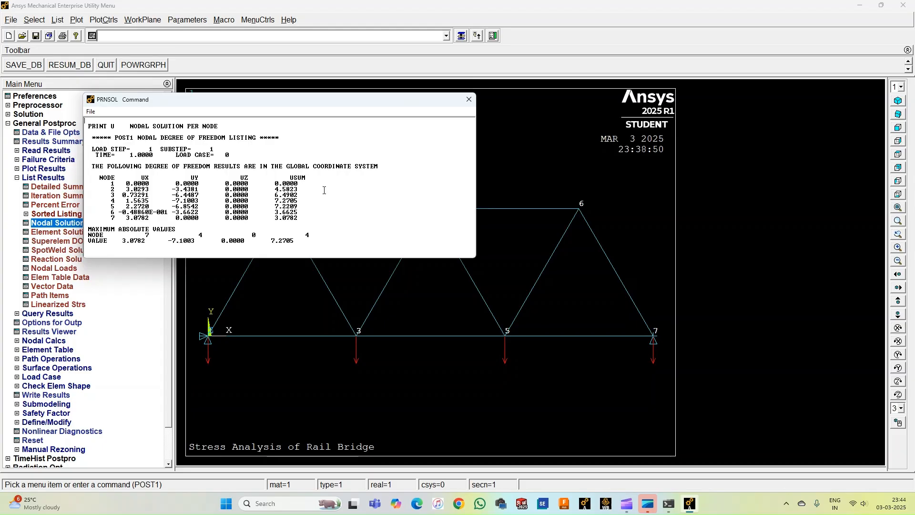
click(469, 100)
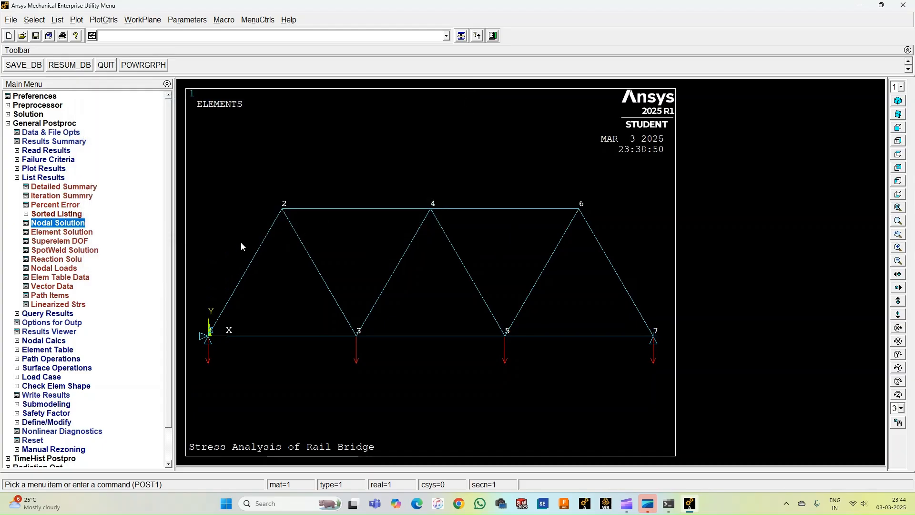
- Plot the deformed shape of the truss together with its undeformed shape
click(51, 178)
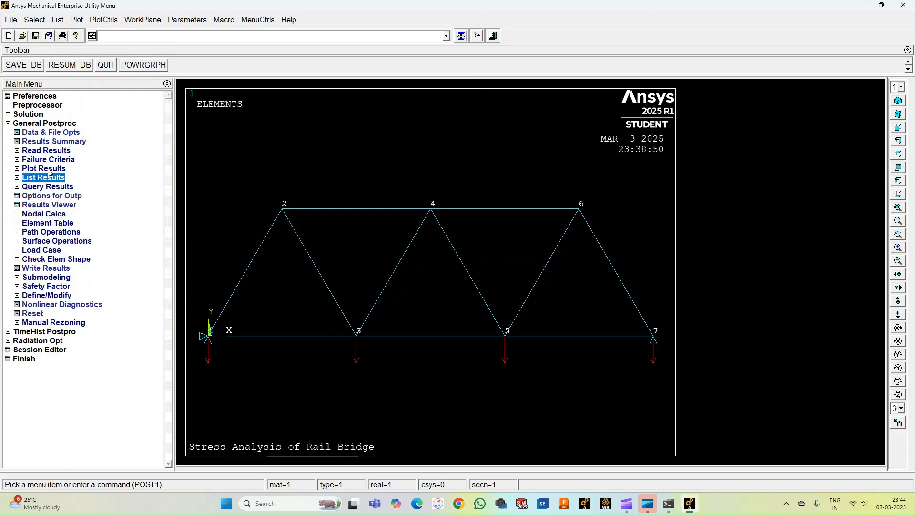
click(49, 170)
click(57, 179)
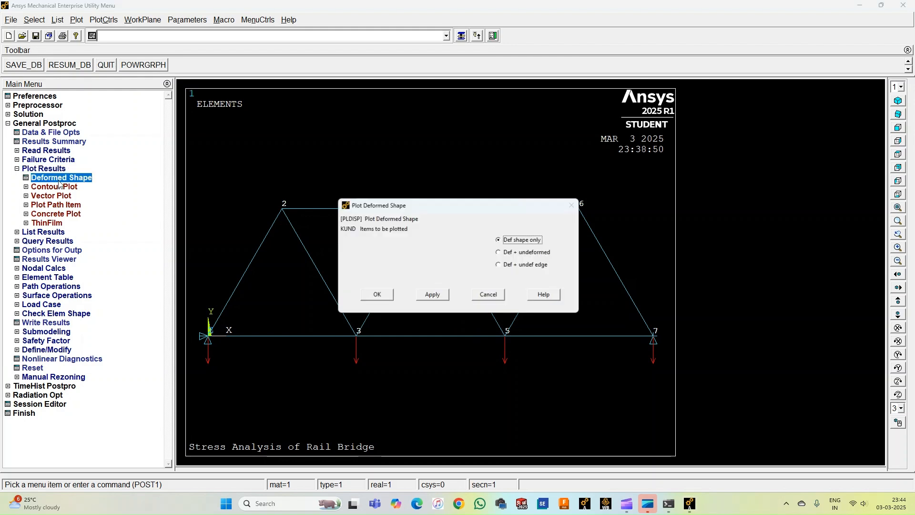
click(520, 252)
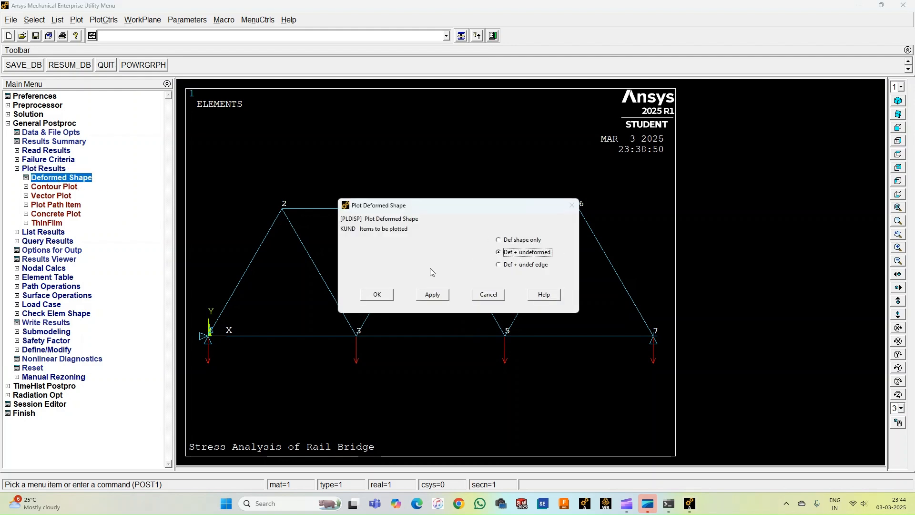
click(387, 295)
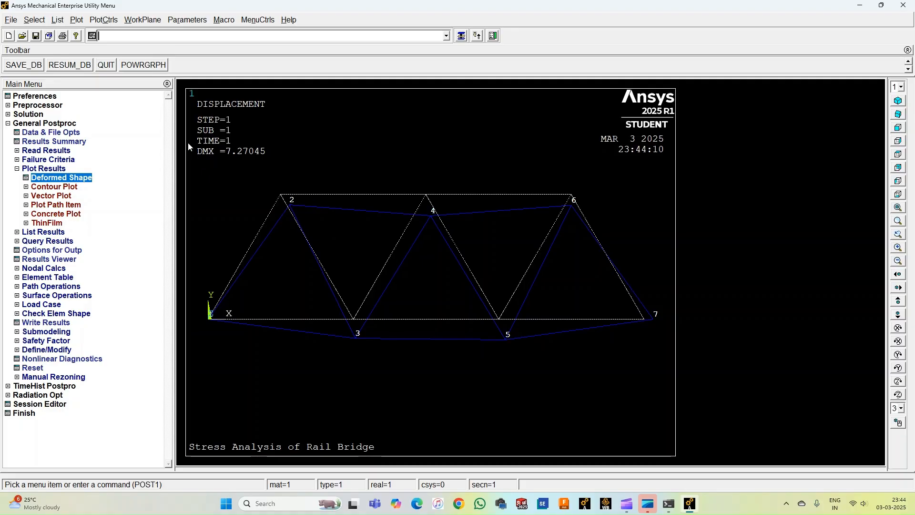
- Read the results with the SET command and define an element table item by sequence number LS,1
text(set)
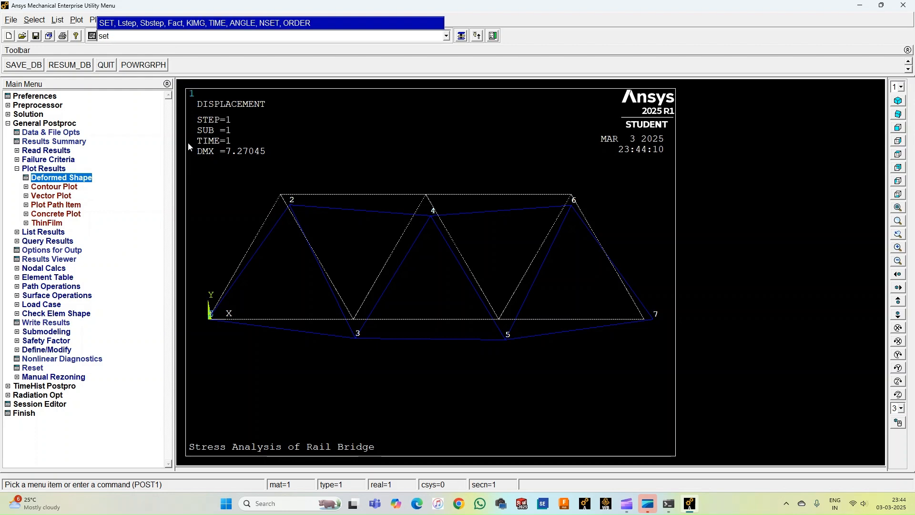
key(Return)
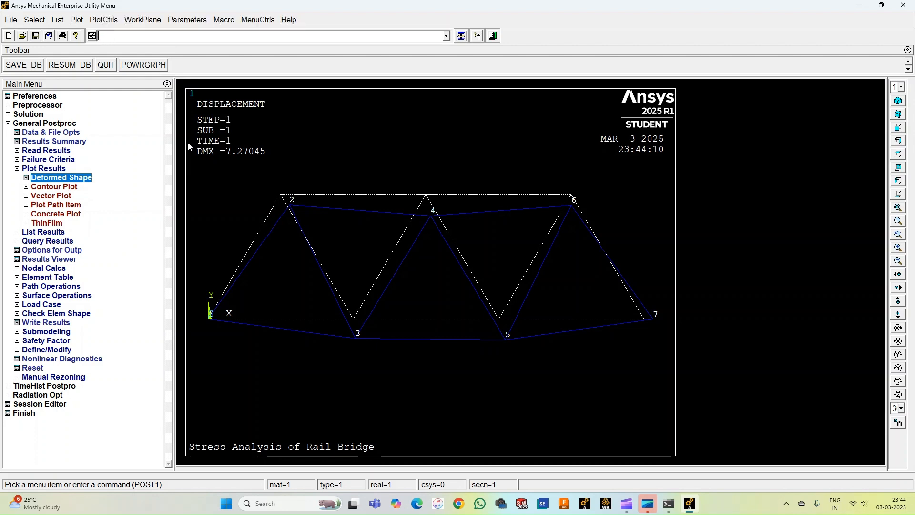
click(33, 171)
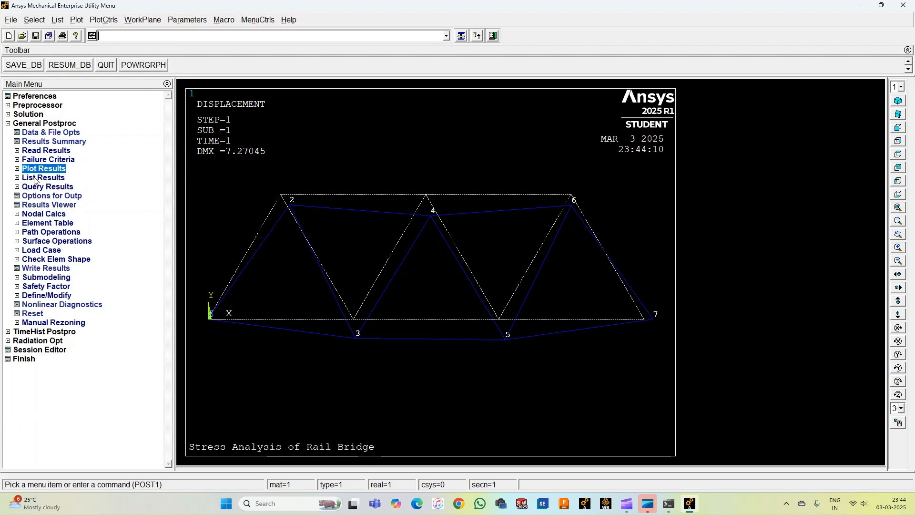
click(47, 223)
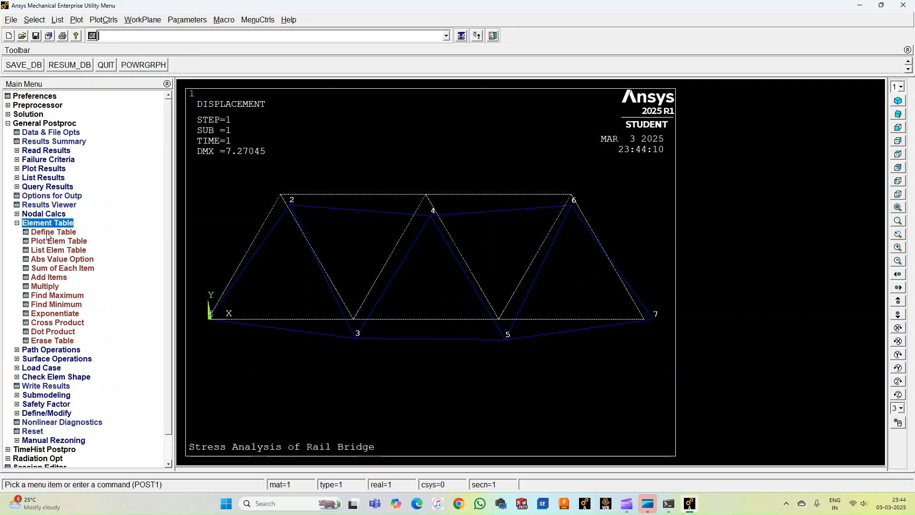
click(48, 232)
click(94, 244)
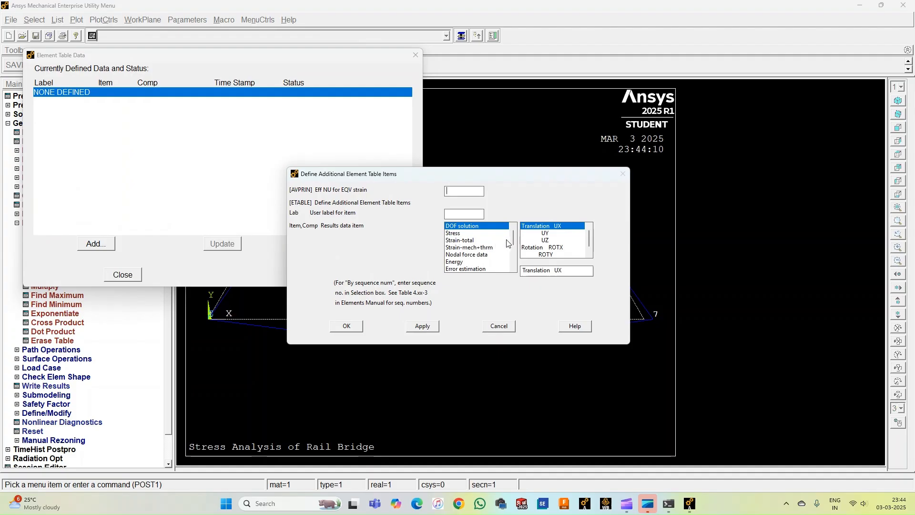
drag(513, 238, 514, 267)
click(477, 269)
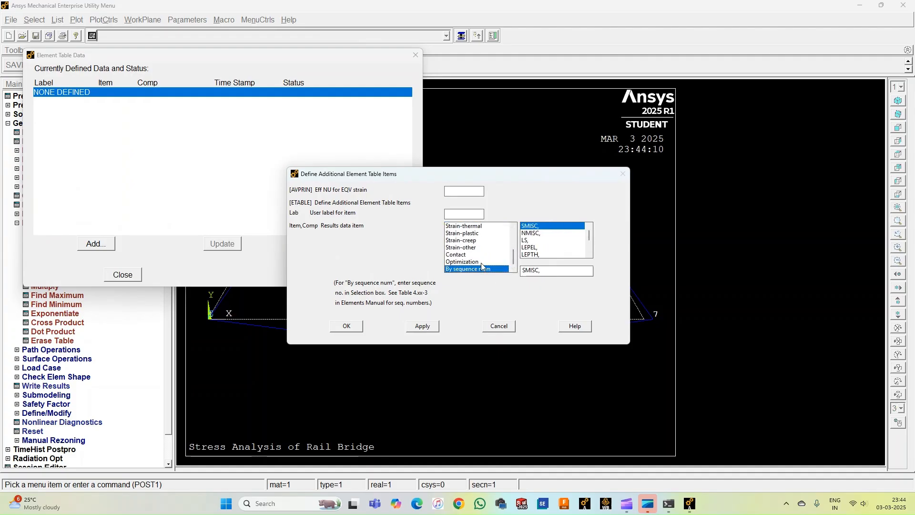
click(526, 242)
click(531, 271)
text(1)
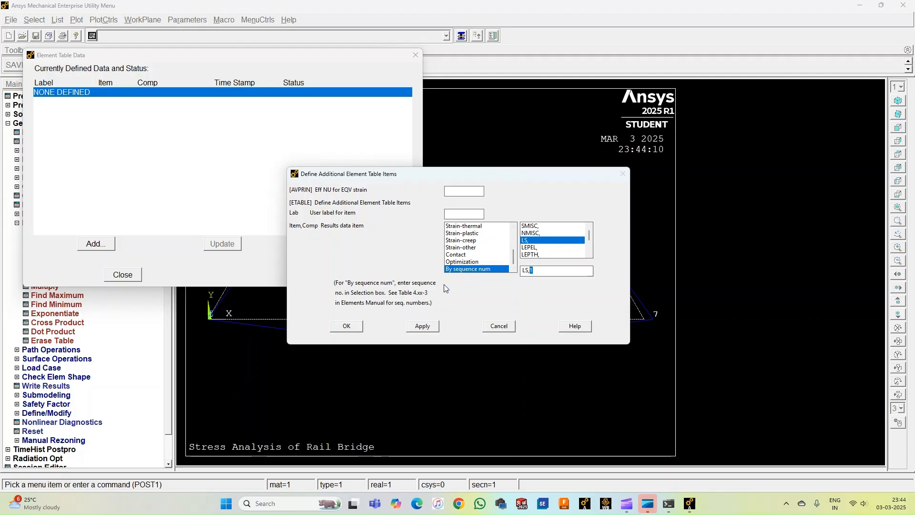
click(347, 328)
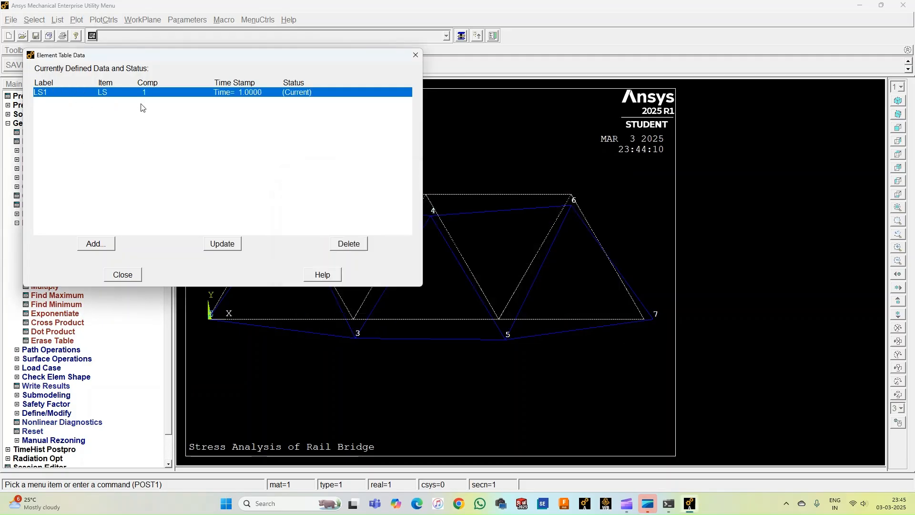
click(132, 278)
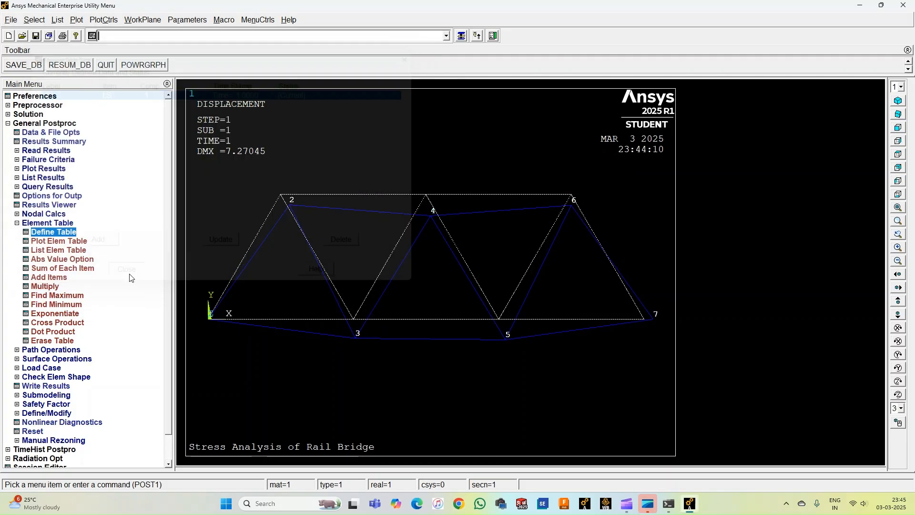
- Contour-plot the element table item LS1 with averaging at common nodes
click(33, 223)
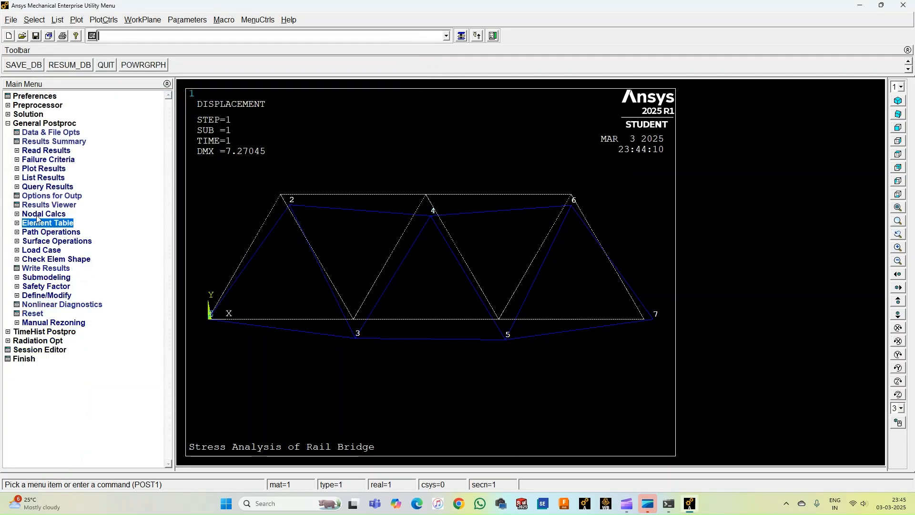
click(39, 169)
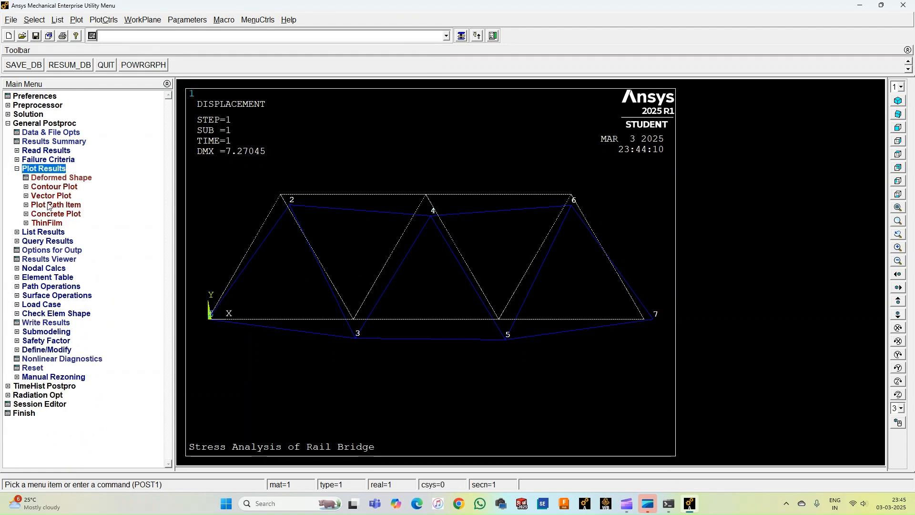
click(50, 187)
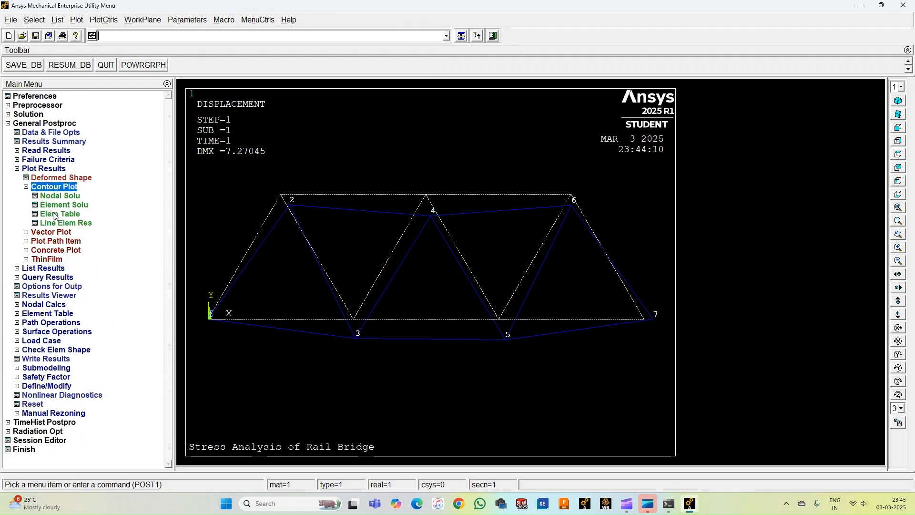
click(55, 215)
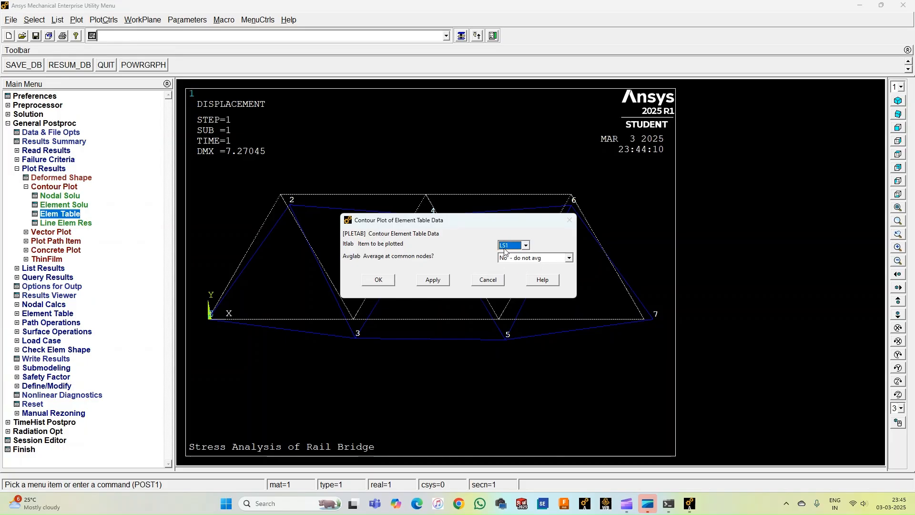
click(569, 258)
click(540, 274)
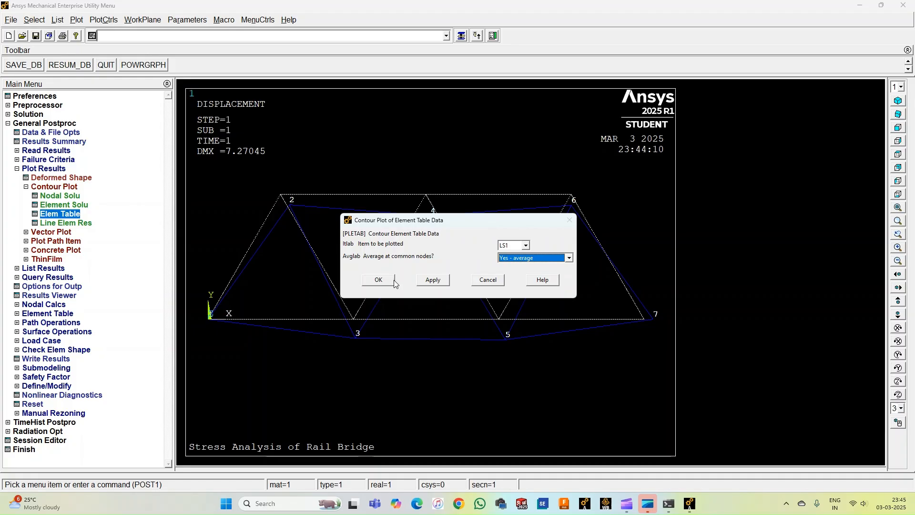
click(379, 280)
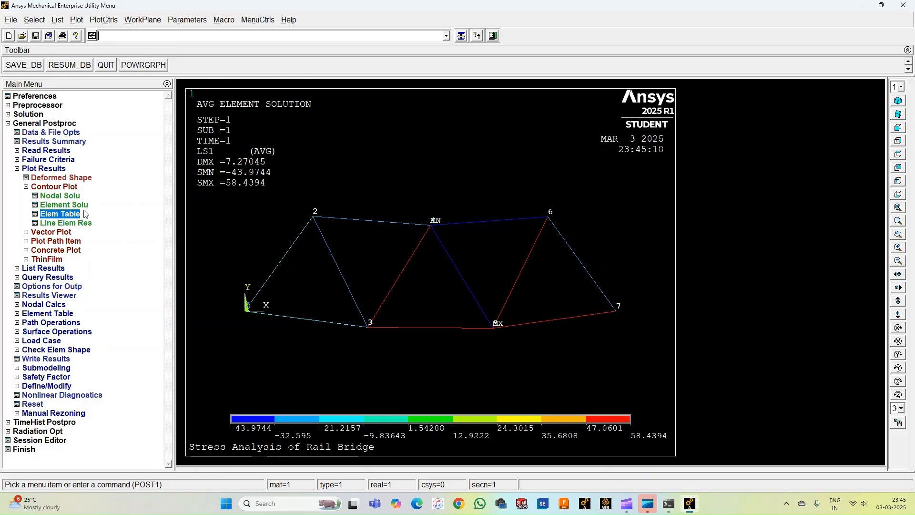
click(58, 179)
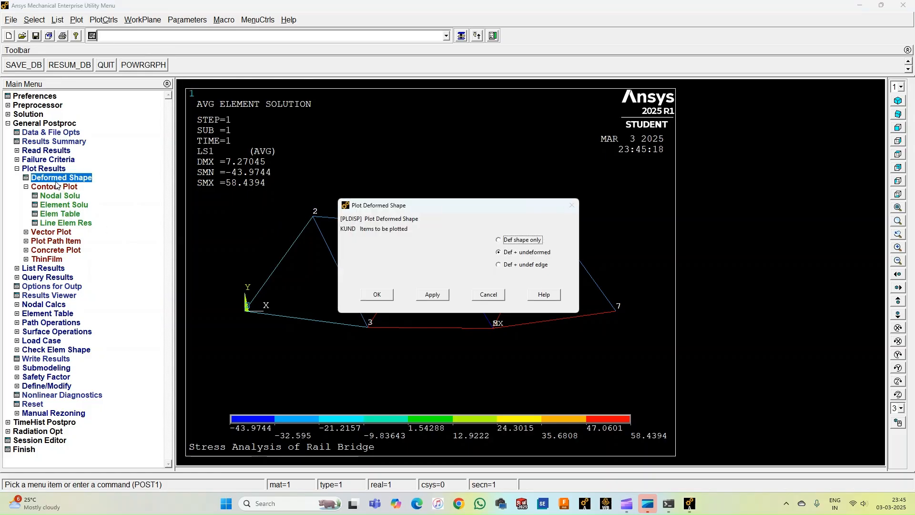
click(492, 295)
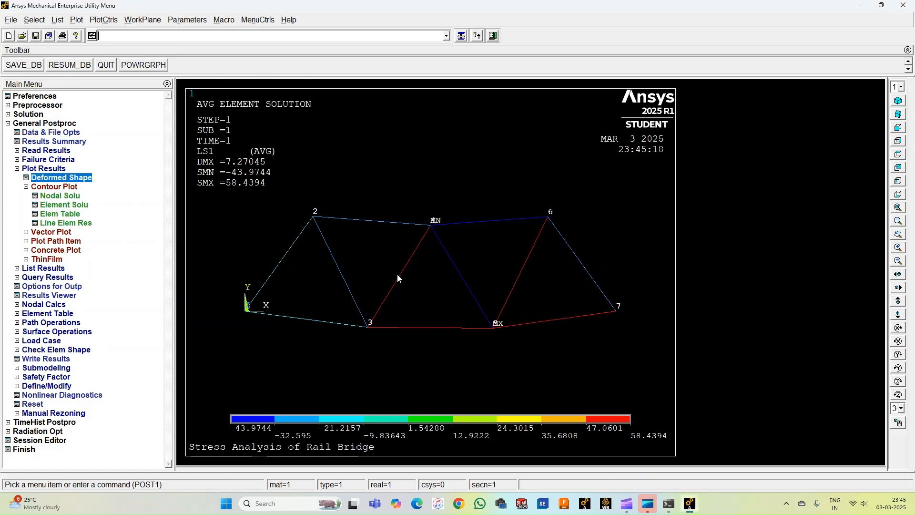
- Animate the deformed shape together with the undeformed shape, and close the animation after viewing it
click(104, 21)
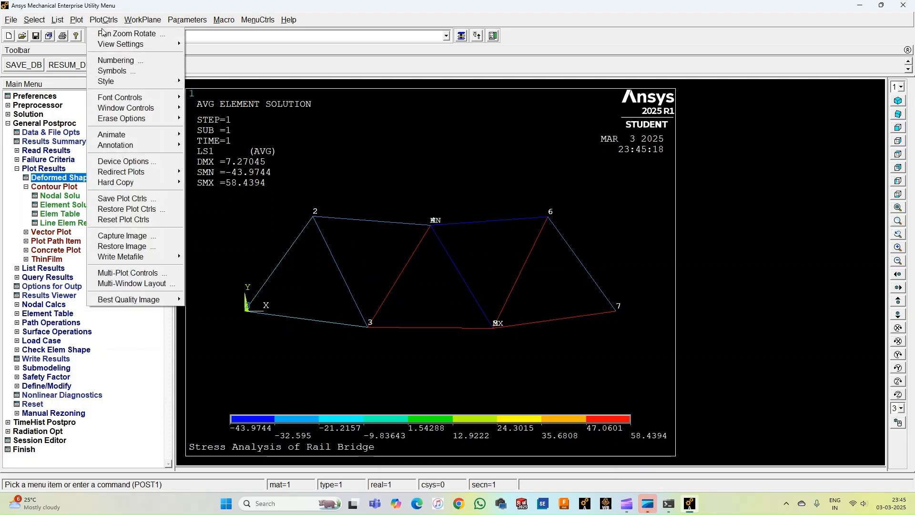
mouse_move(183, 137)
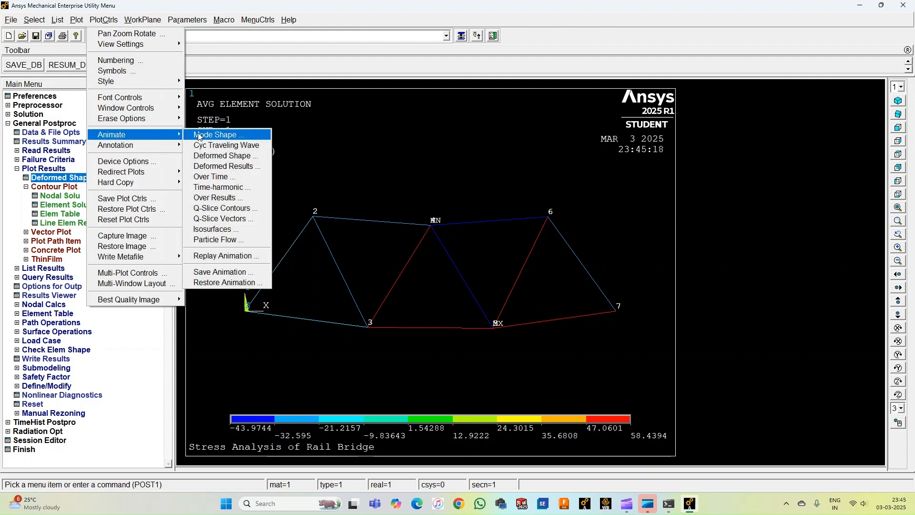
click(223, 156)
click(509, 266)
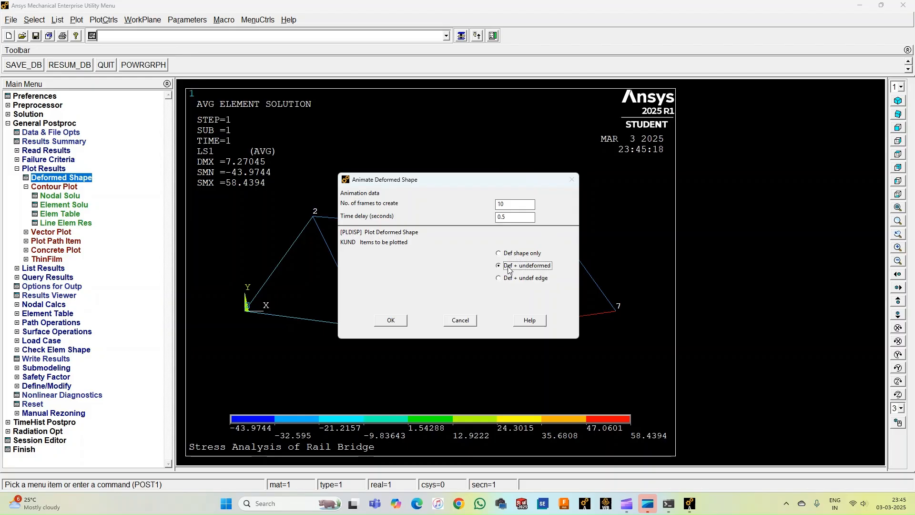
click(390, 321)
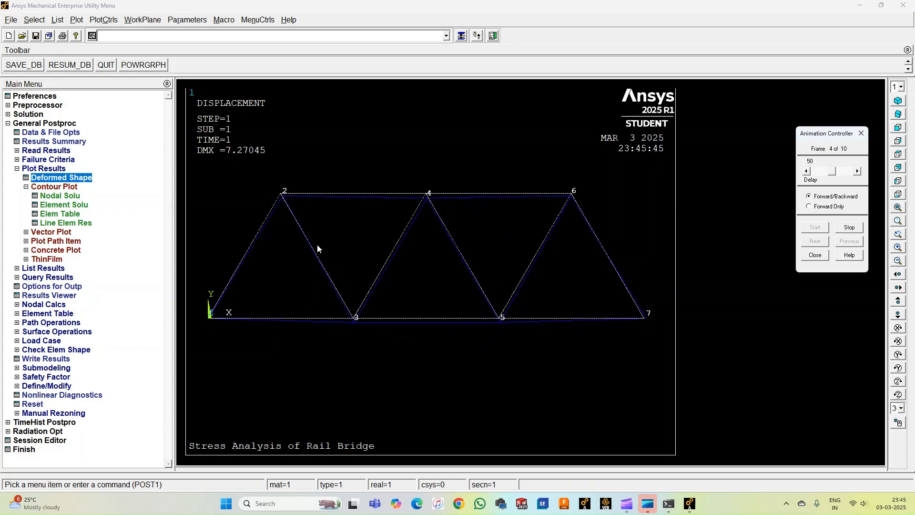
click(813, 256)
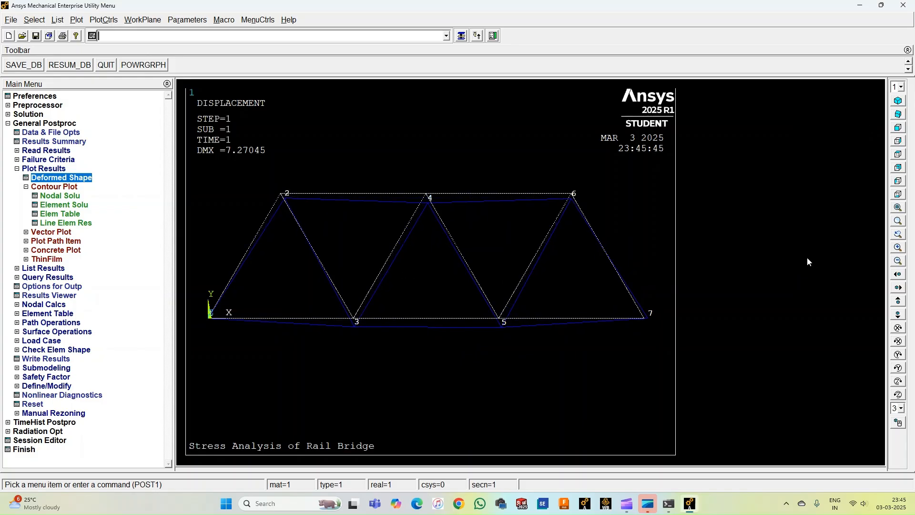
- Split the graphics display into a Two (Top-Bottom) window layout showing multi-plots
click(111, 23)
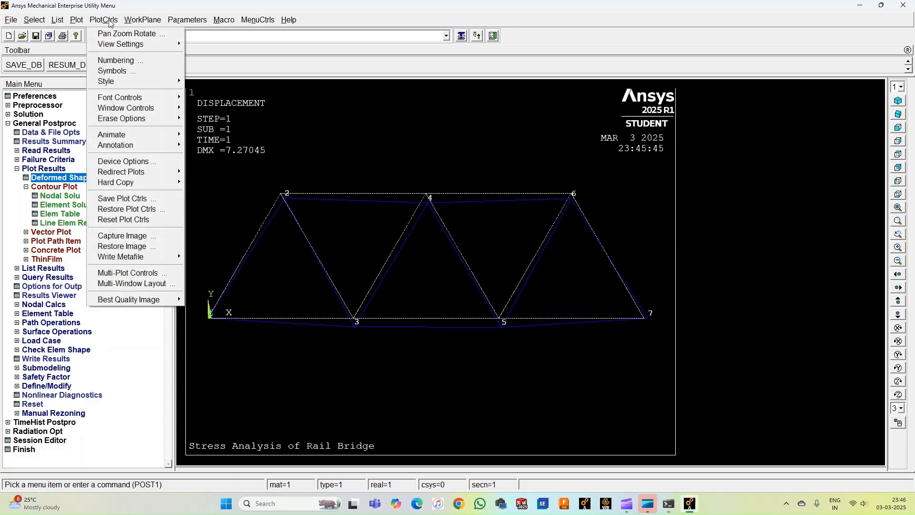
click(148, 285)
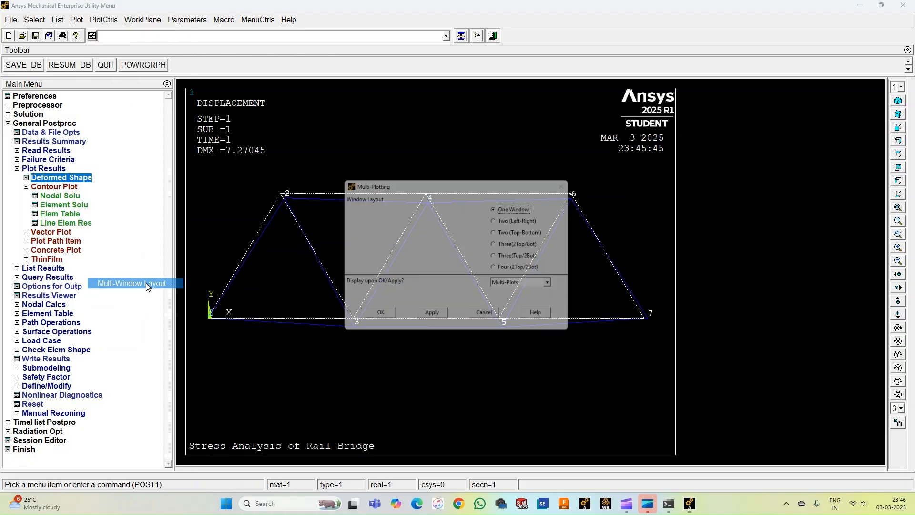
click(506, 234)
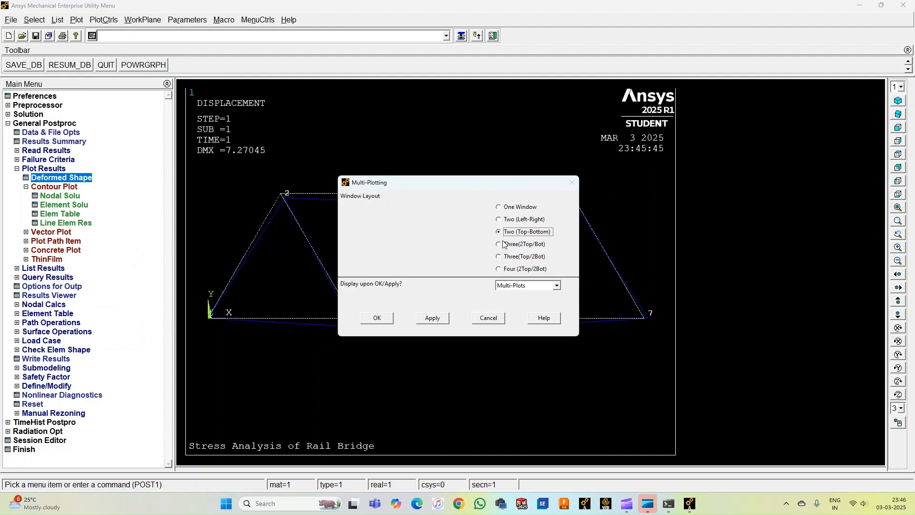
click(376, 318)
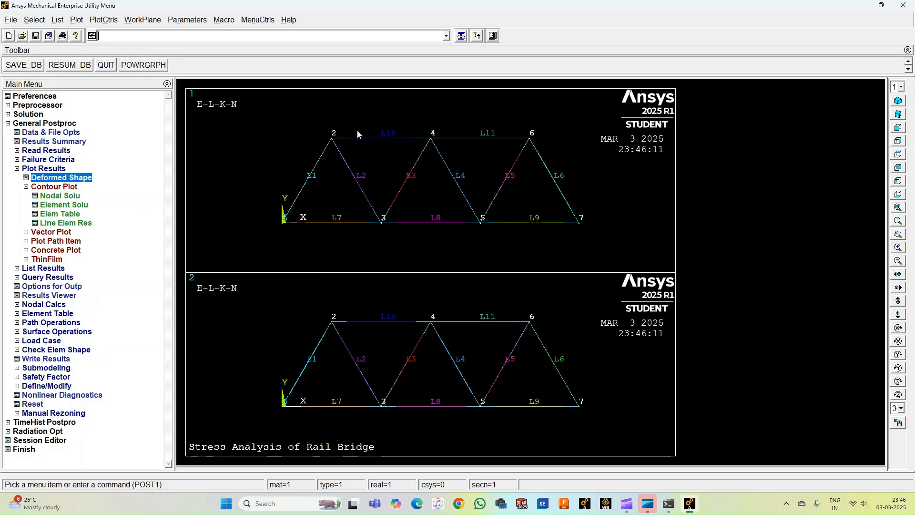
- Set window 1 of the multi-plot to show the deformed shape with the undeformed shape, and replot
click(101, 20)
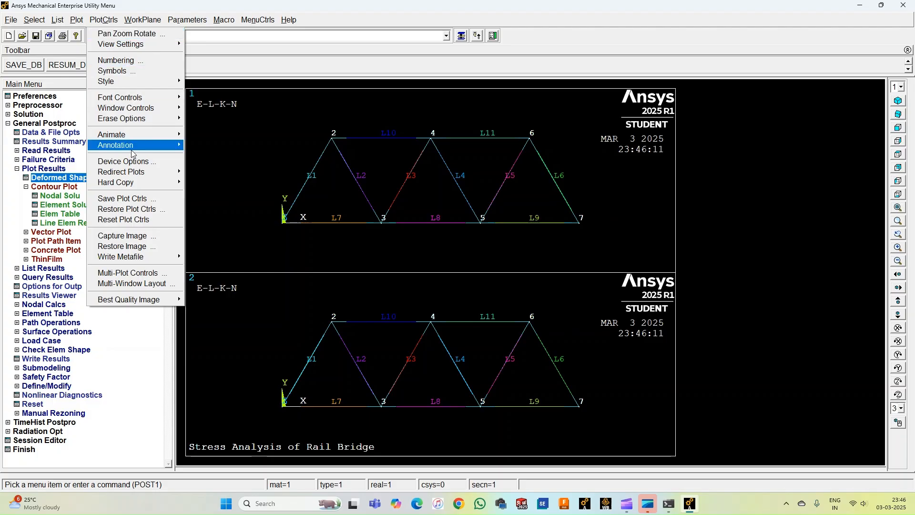
click(140, 273)
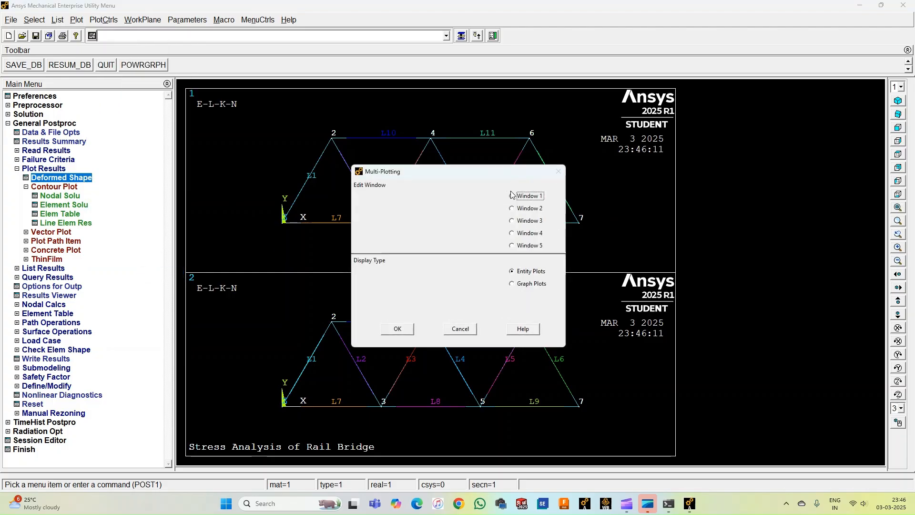
click(402, 329)
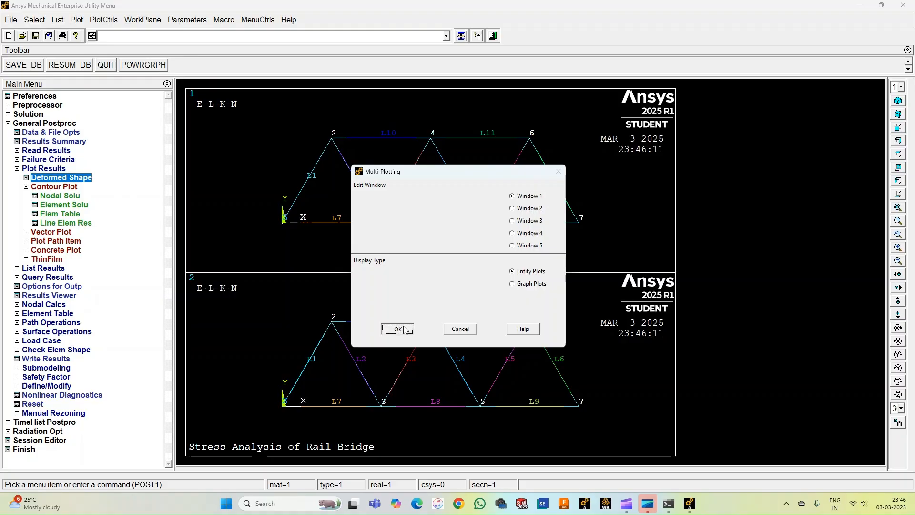
click(513, 274)
click(386, 369)
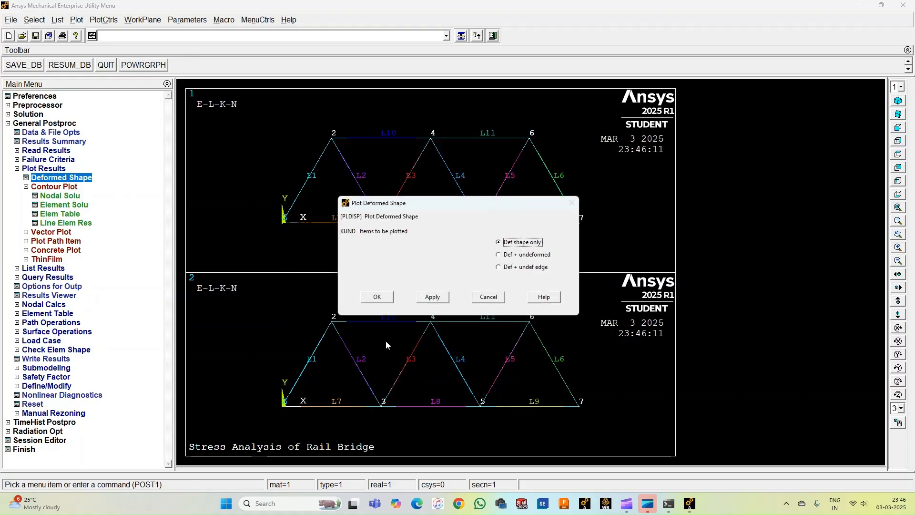
click(500, 255)
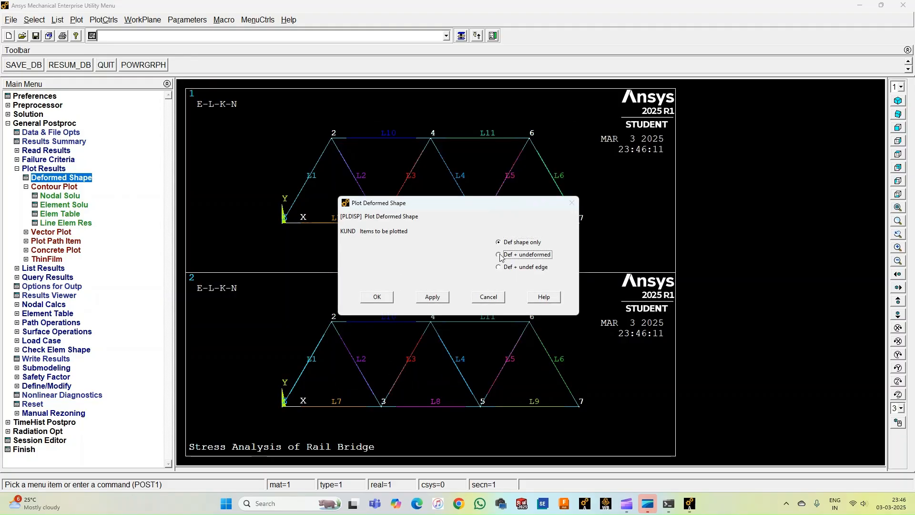
click(373, 298)
right_click(222, 129)
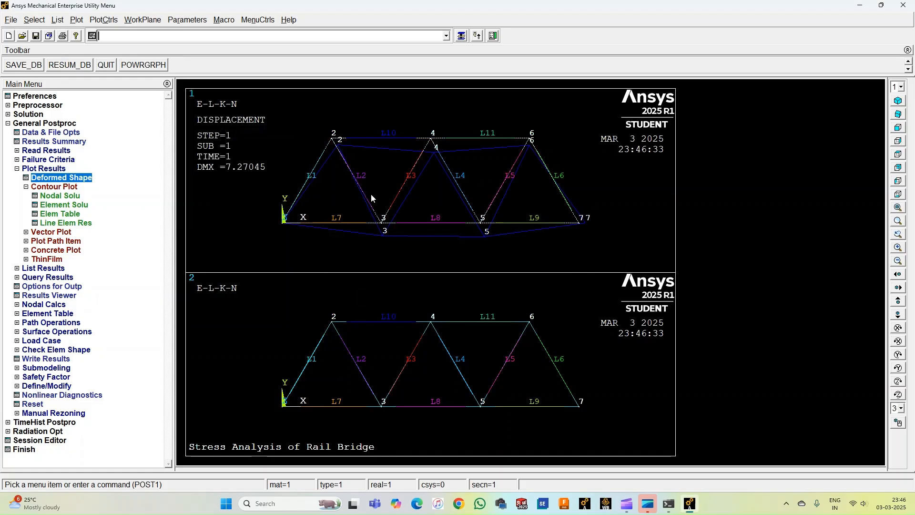
- Turn on the display of element shapes based on real constant descriptions for window 1 and replot
click(103, 20)
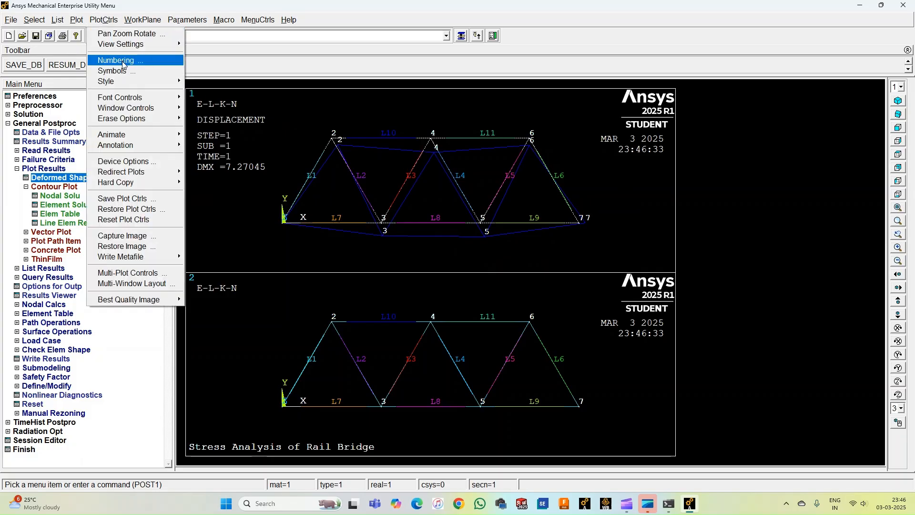
mouse_move(126, 82)
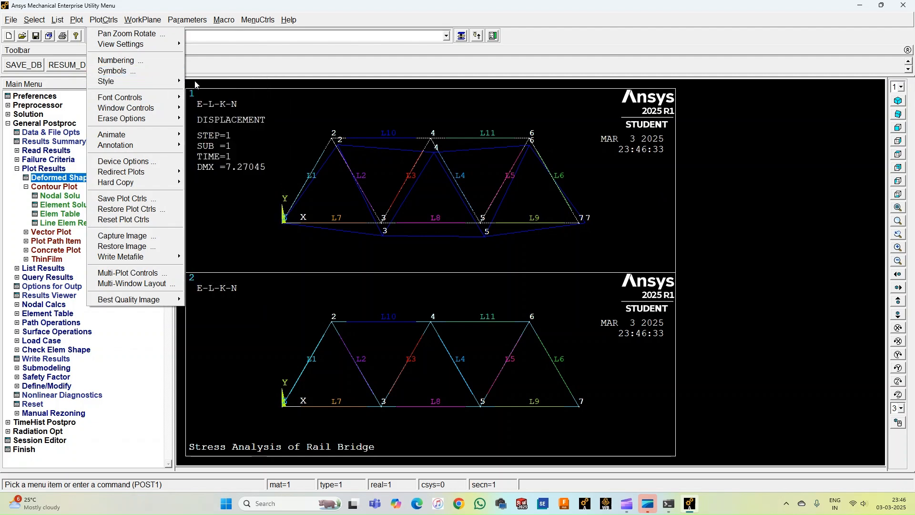
mouse_move(161, 88)
click(215, 92)
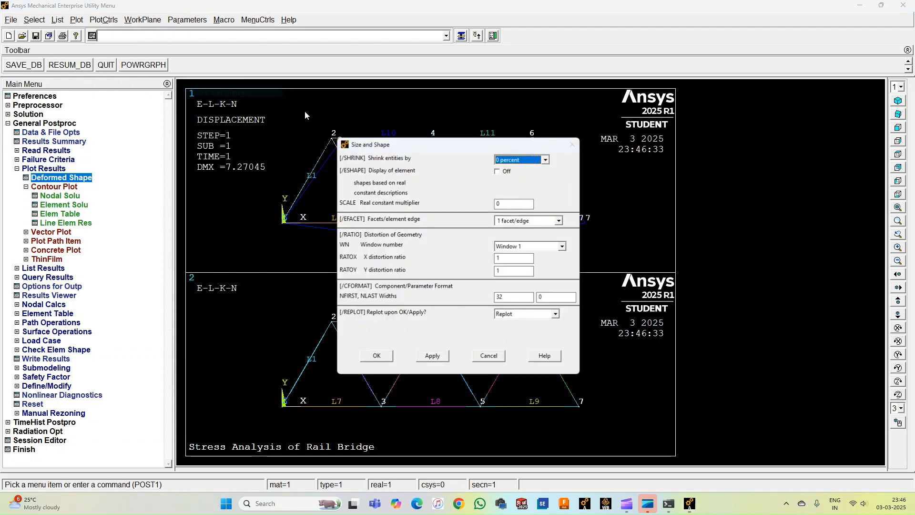
click(505, 172)
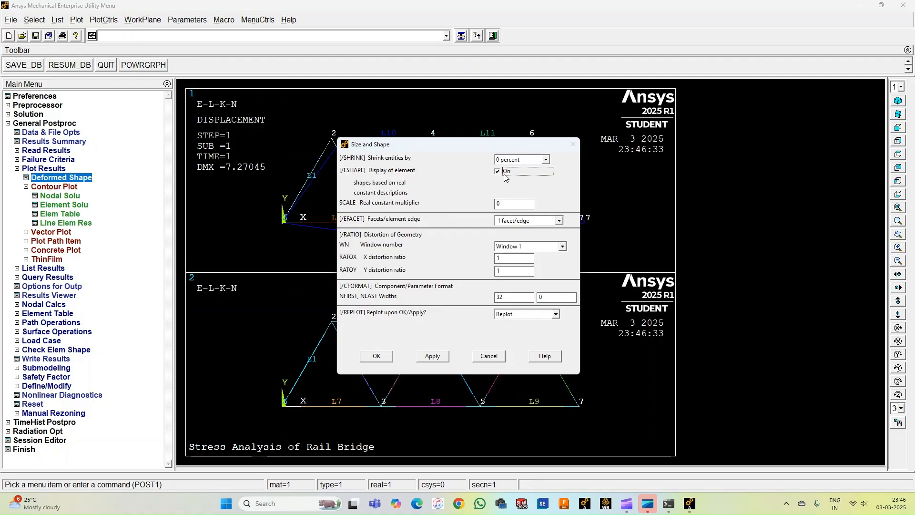
click(377, 356)
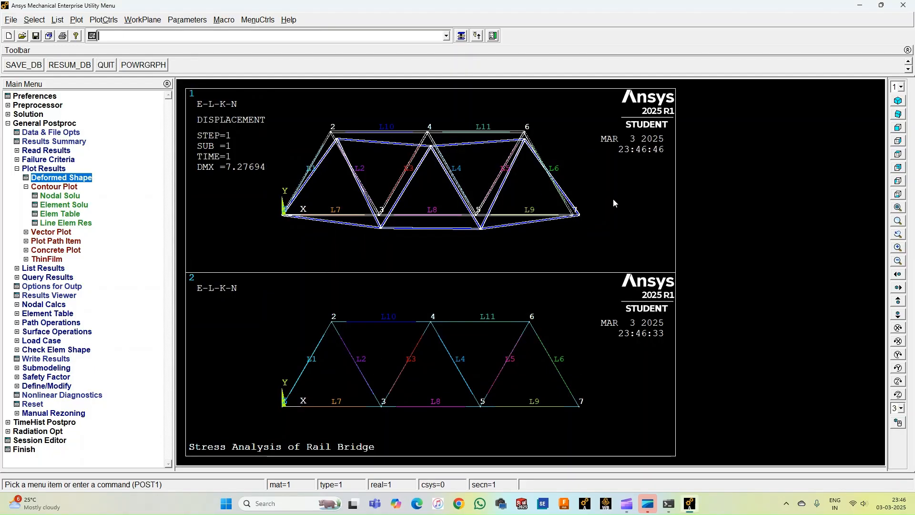
- View the deformed truss in window 1 isometrically, and return it to the front view
right_click(589, 187)
mouse_move(629, 210)
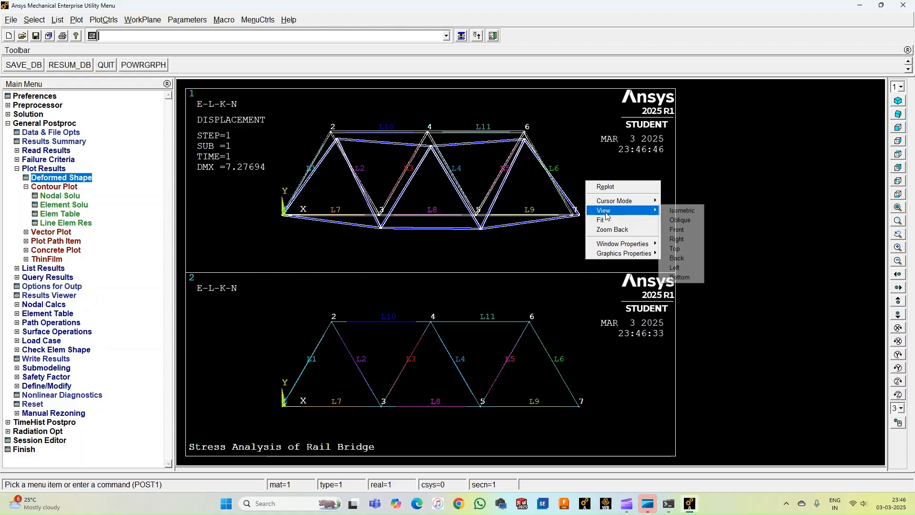
click(688, 214)
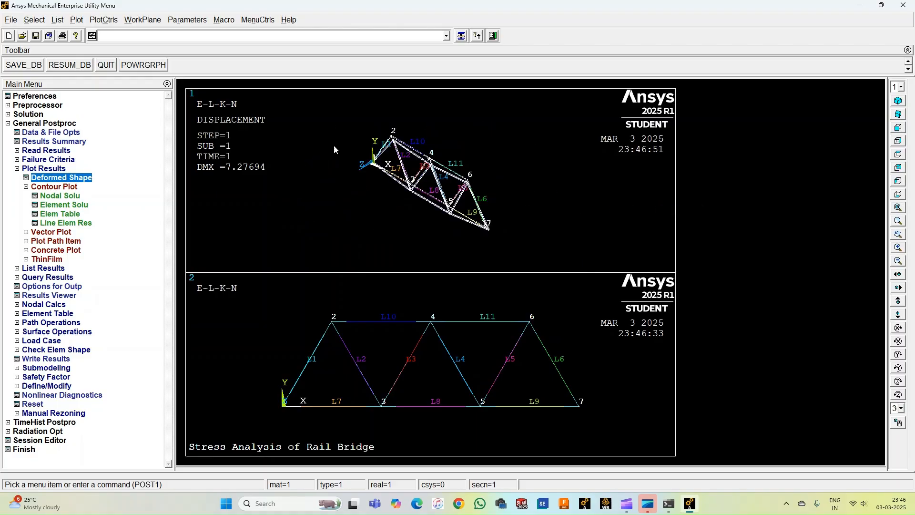
right_click(481, 144)
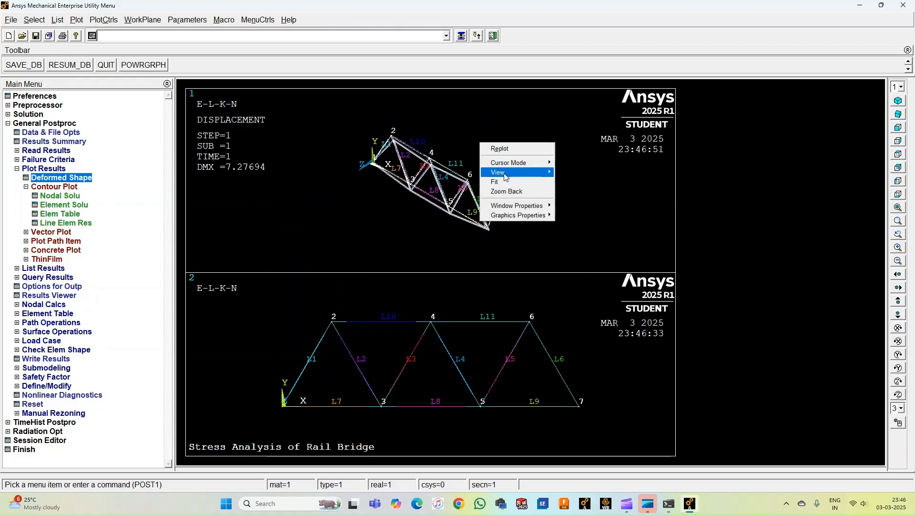
mouse_move(533, 173)
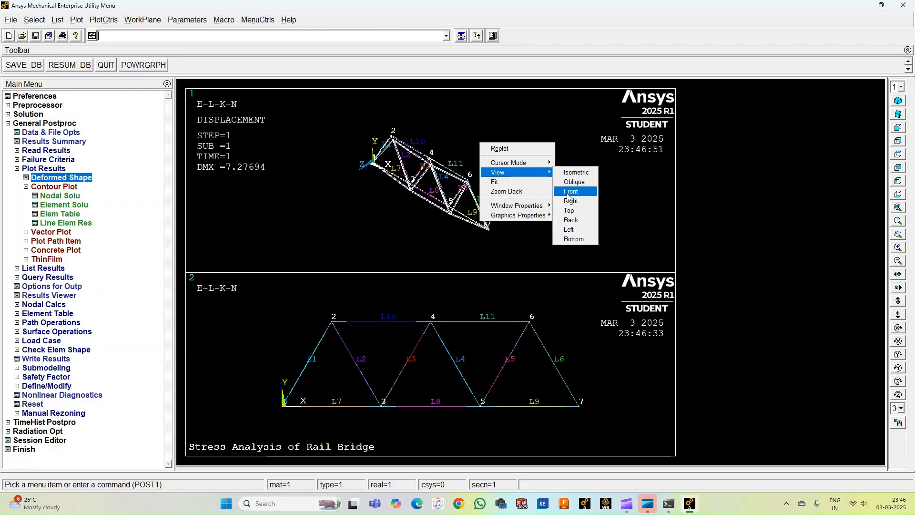
click(570, 192)
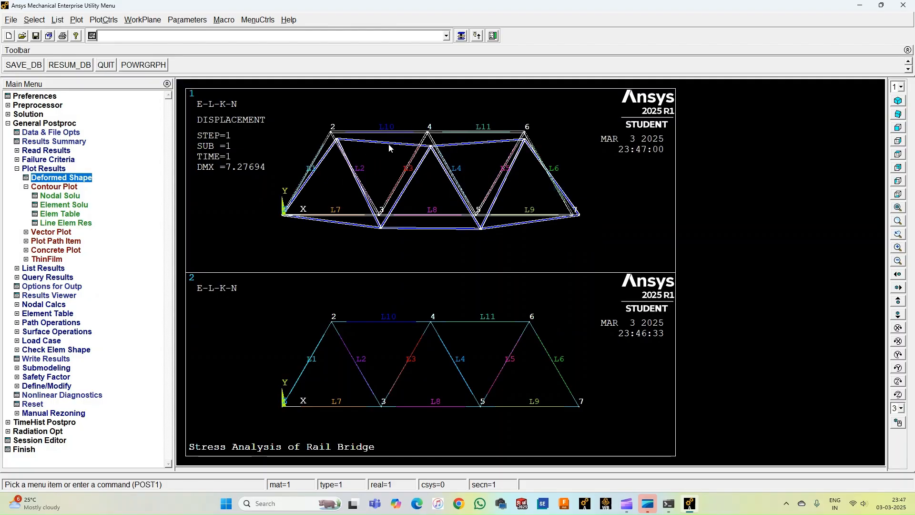
- Set window 2 of the multi-plot to contour the element solution von Mises stress on the deformed plus undeformed shape, and replot
click(101, 21)
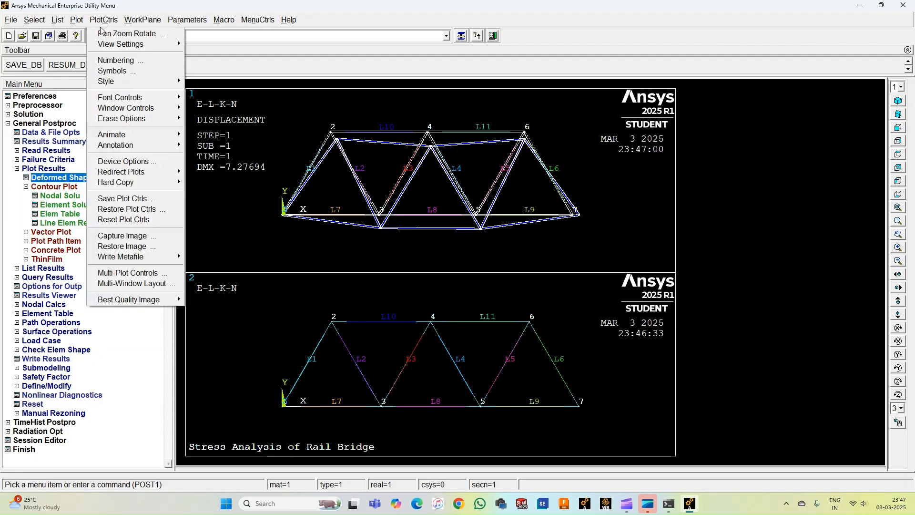
click(126, 273)
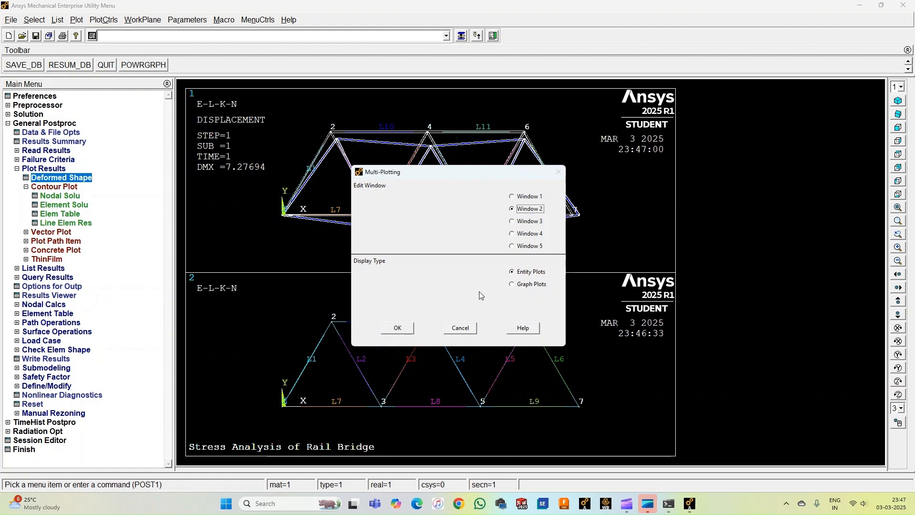
click(397, 328)
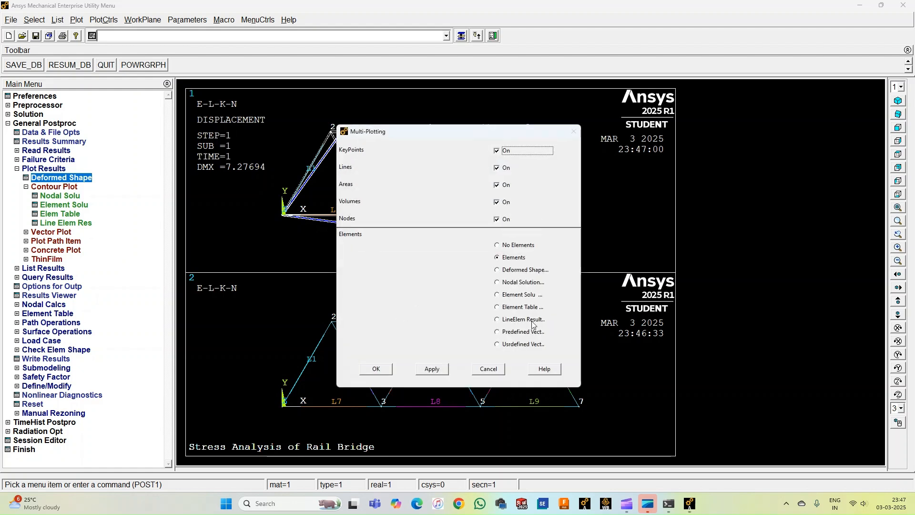
click(514, 299)
click(376, 369)
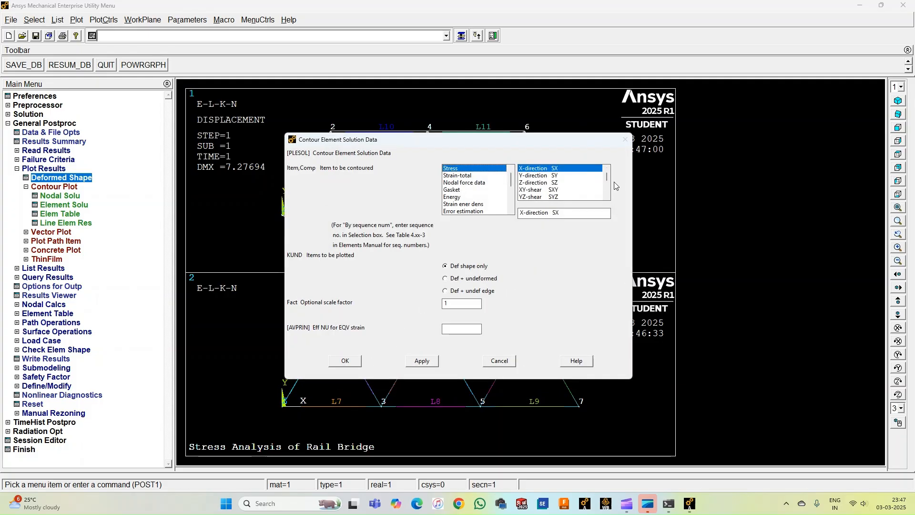
scroll(606, 194, down, 3)
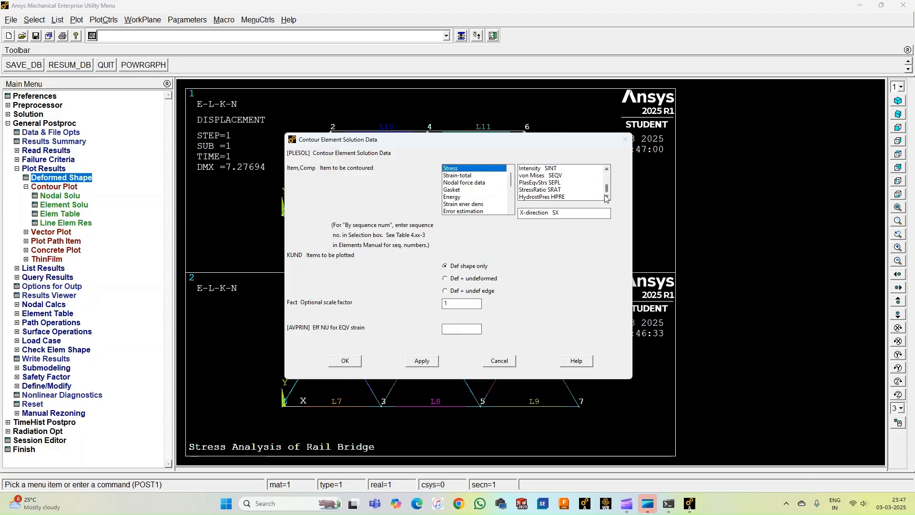
click(562, 177)
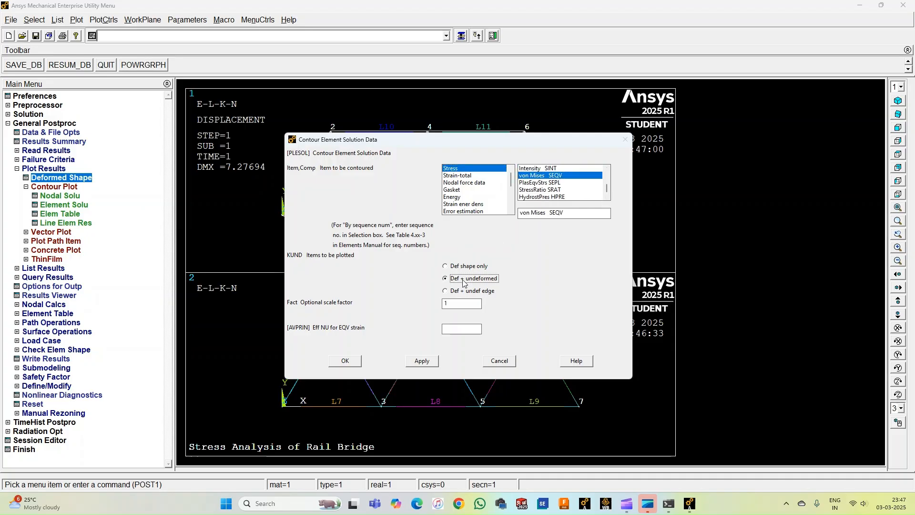
click(345, 360)
right_click(258, 320)
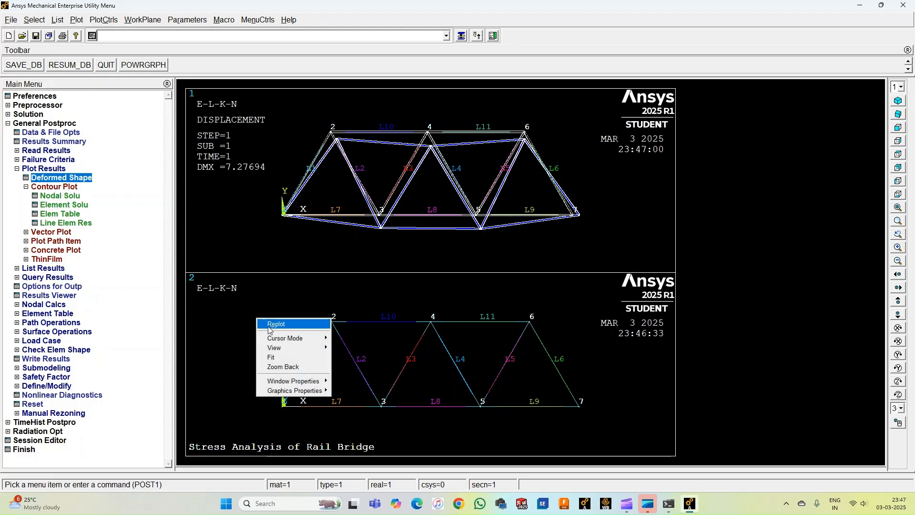
click(269, 324)
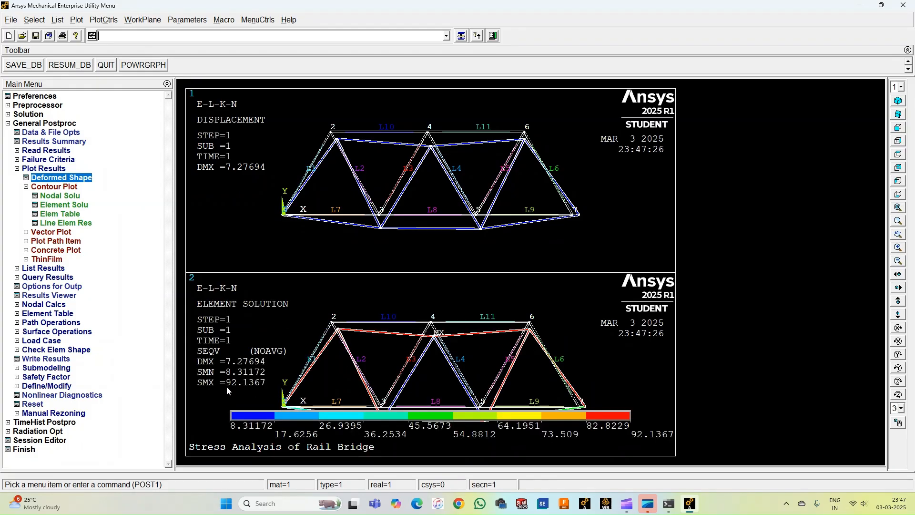
- Examine the von Mises stress contours in window 2 and the deformed shape in window 1 at different zoom levels
scroll(388, 358, down, 1)
scroll(390, 362, down, 3)
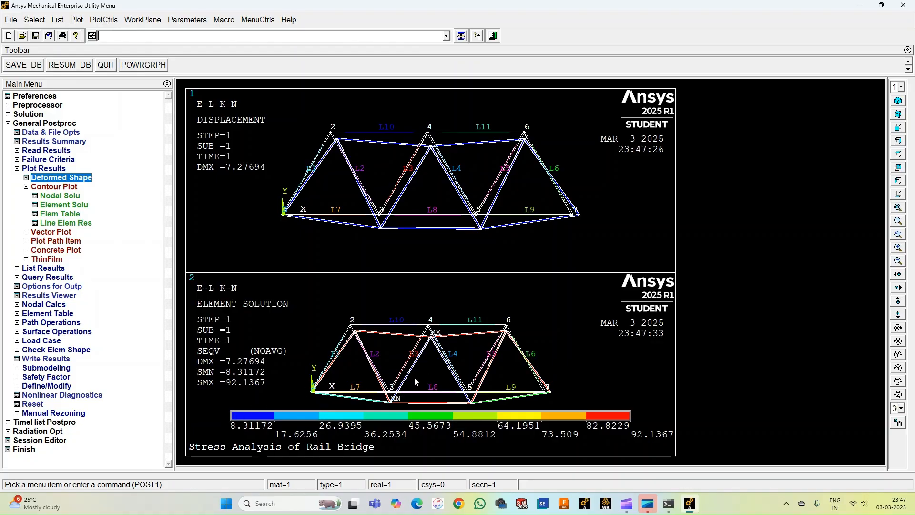
scroll(488, 371, up, 5)
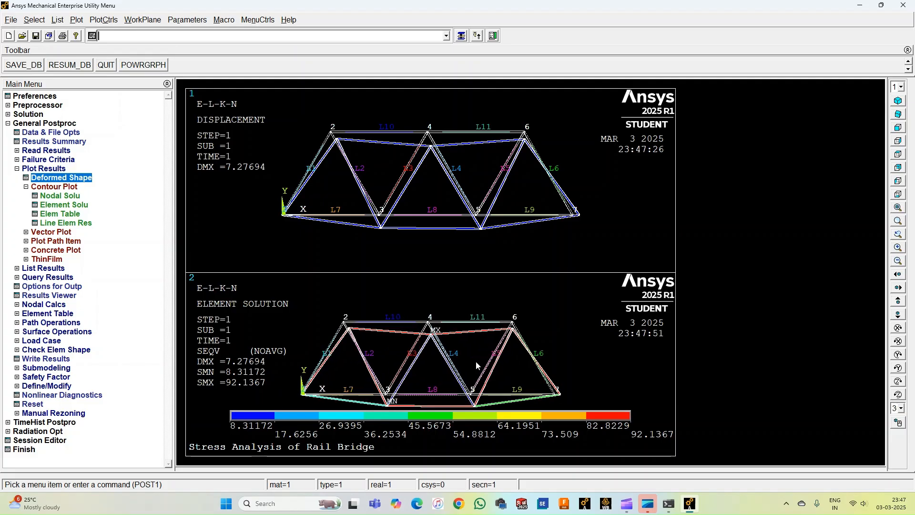
scroll(470, 337, up, 1)
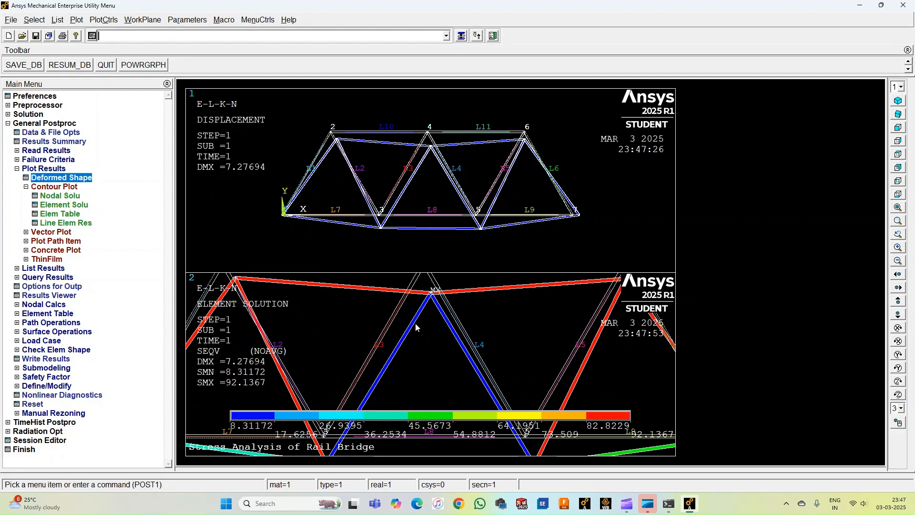
scroll(496, 329, up, 1)
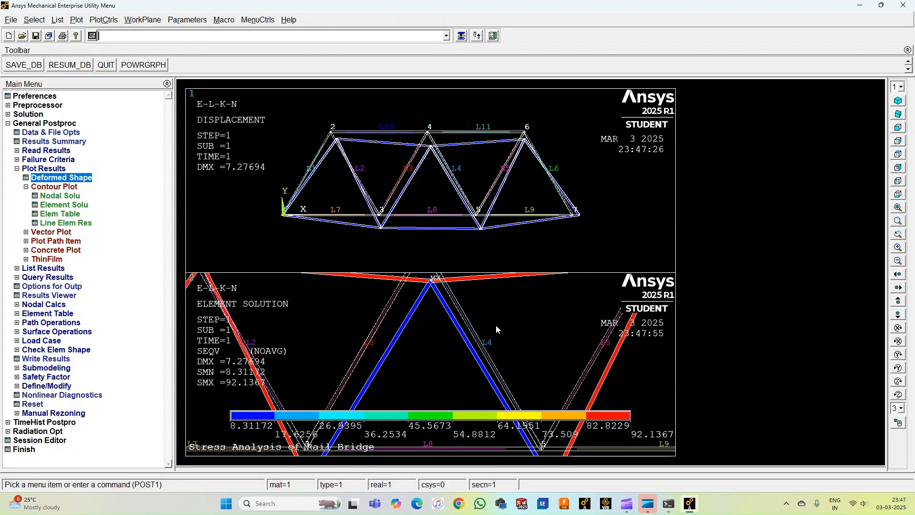
scroll(496, 326, down, 3)
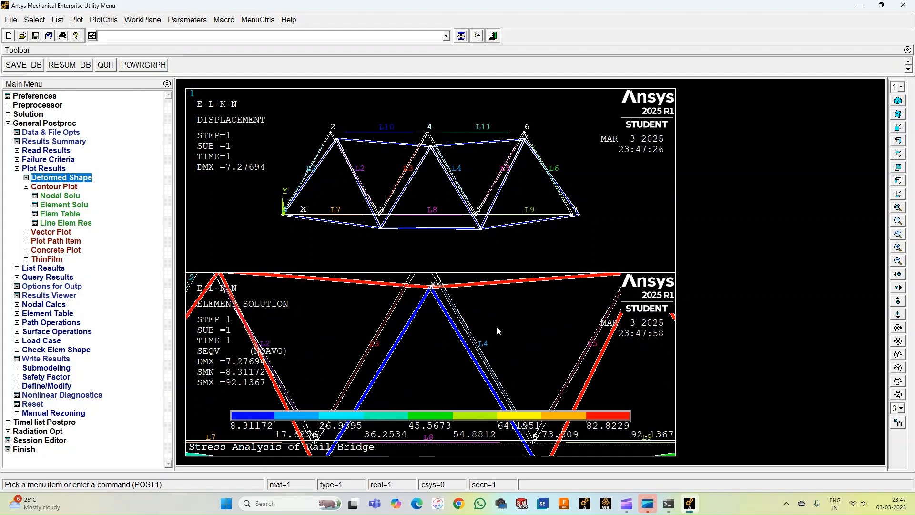
scroll(497, 326, down, 1)
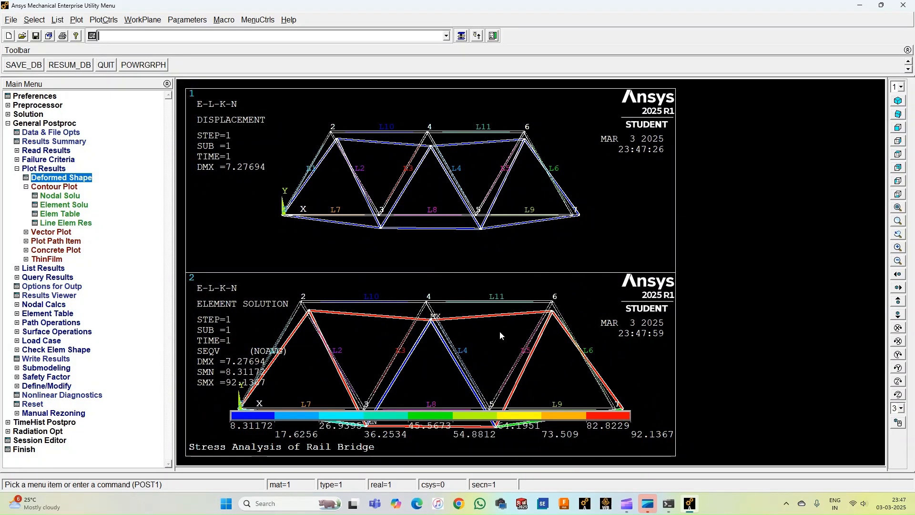
scroll(493, 390, down, 1)
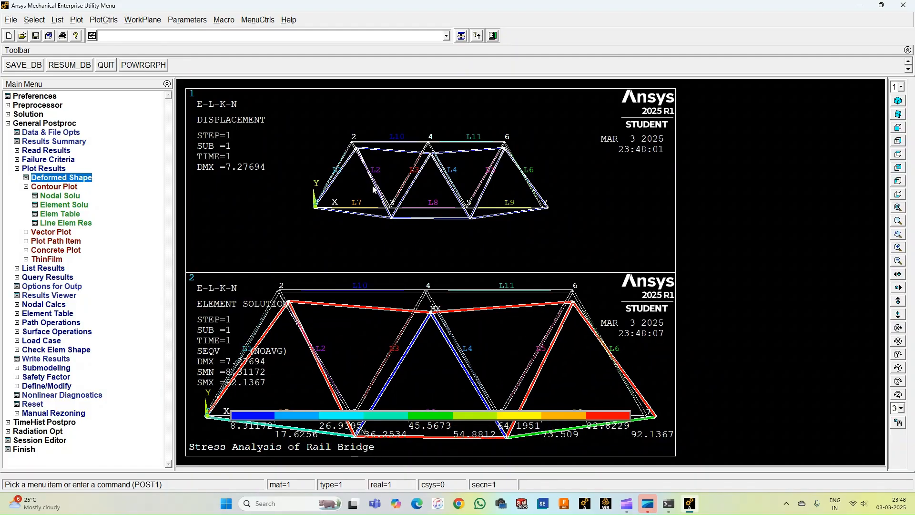
scroll(374, 189, down, 1)
scroll(437, 329, down, 3)
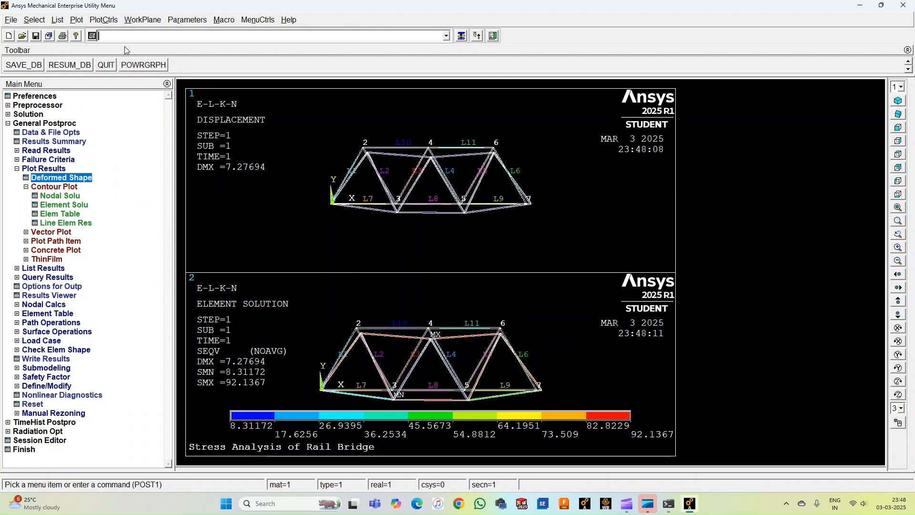
- Export the two-window plot as an enhanced metafile with inverted white/black colours, named Truss01, in the Downloads folder
click(104, 20)
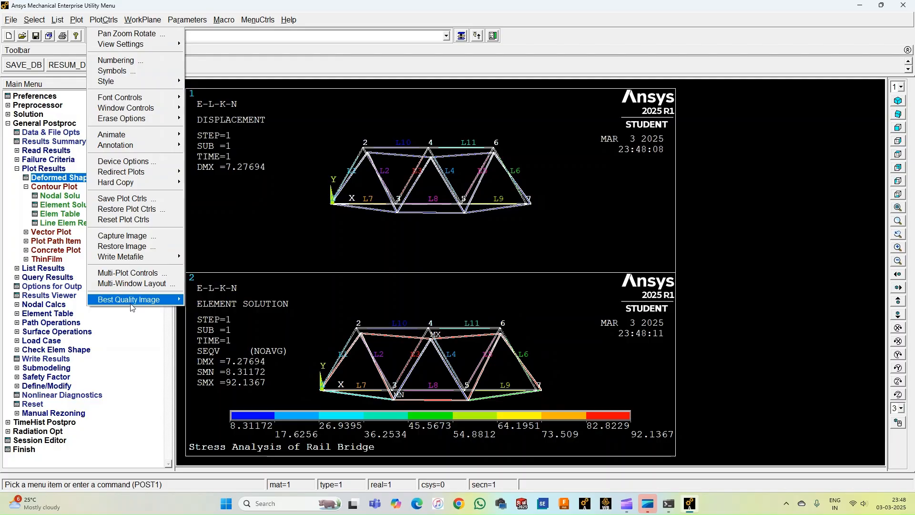
mouse_move(143, 256)
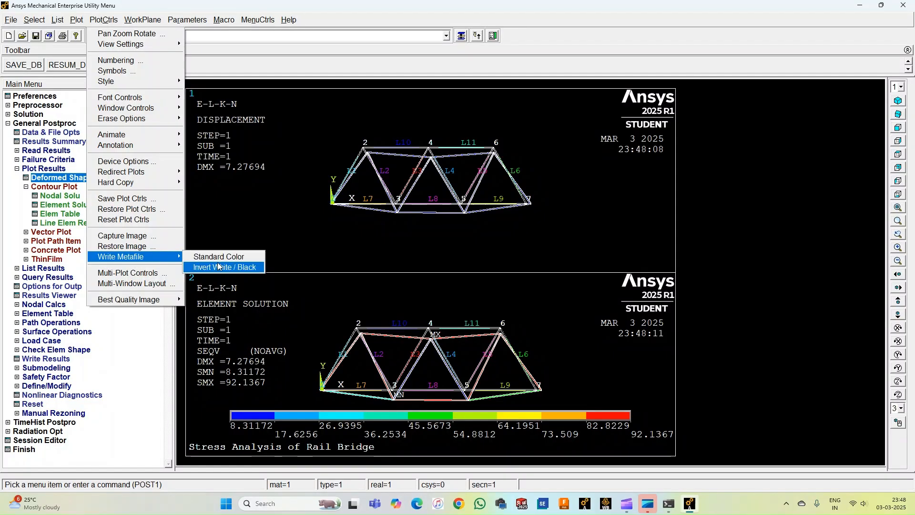
click(220, 270)
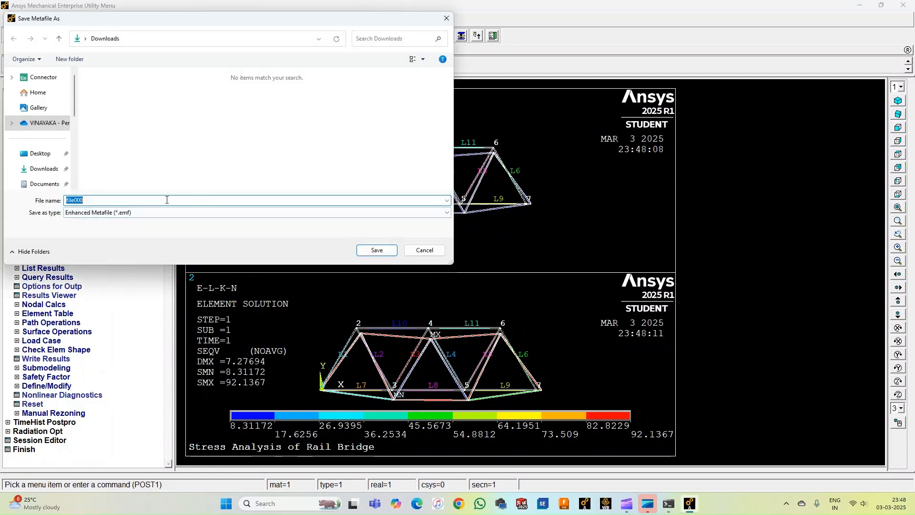
text(Truss01)
click(379, 252)
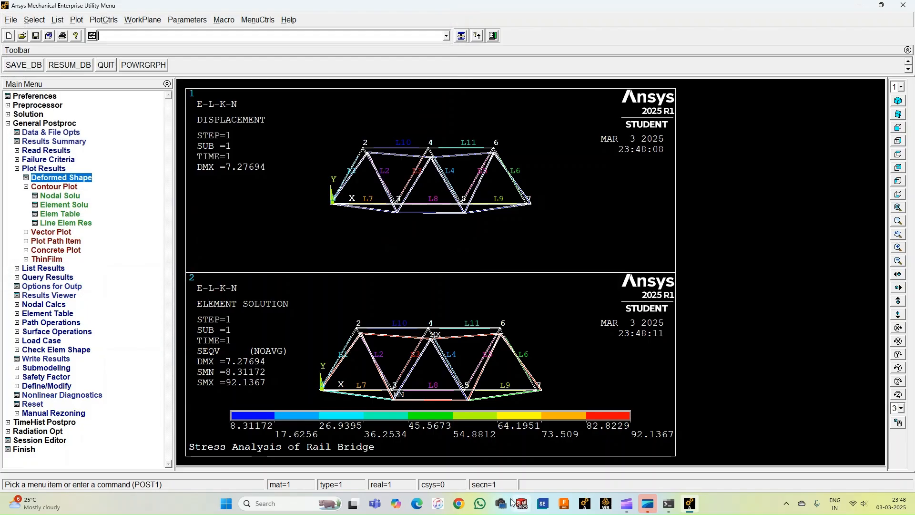
- Switch to File Explorer and open the Truss01 metafile from the Downloads folder in Paint
click(225, 502)
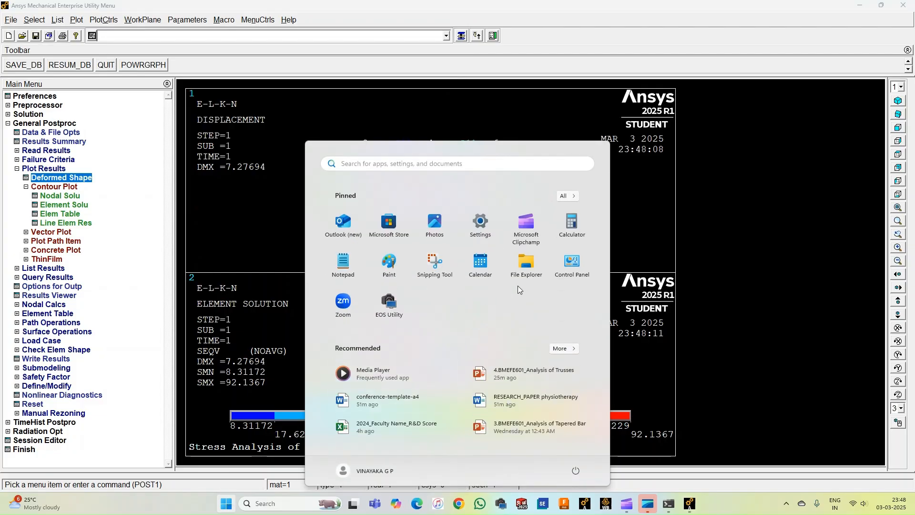
click(530, 272)
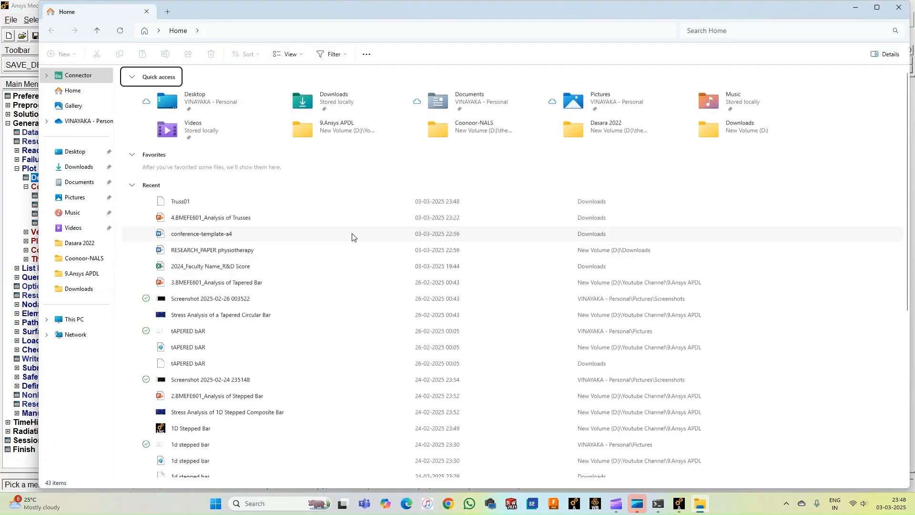
click(102, 167)
click(138, 113)
double_click(138, 112)
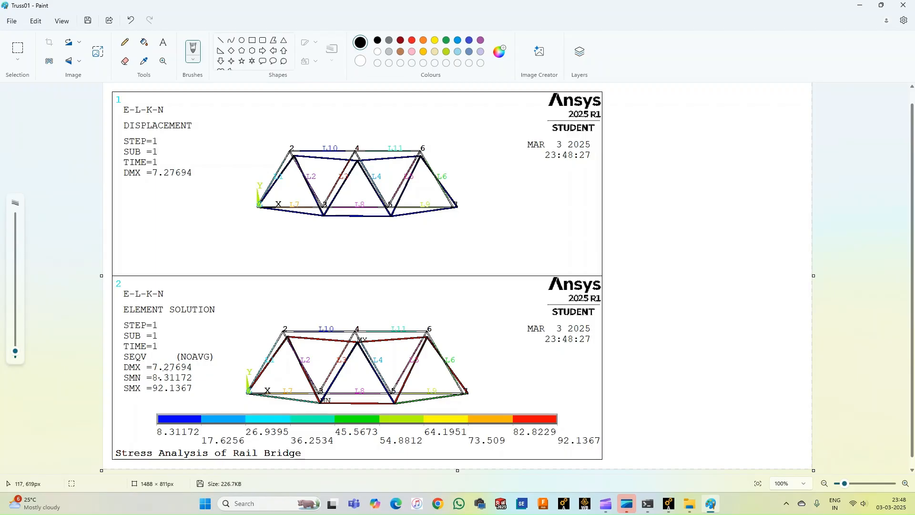
- Save the image as a JPEG picture named Truss01 in the Pictures folder
click(15, 22)
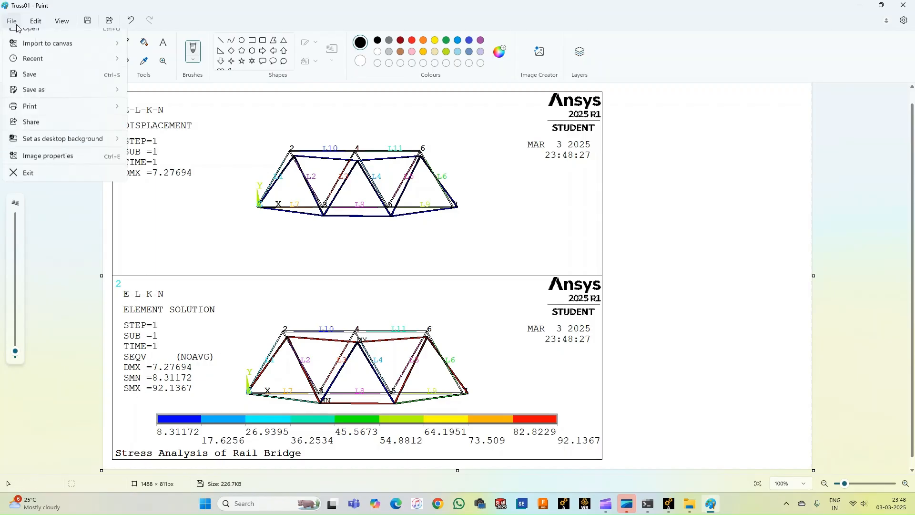
mouse_move(95, 114)
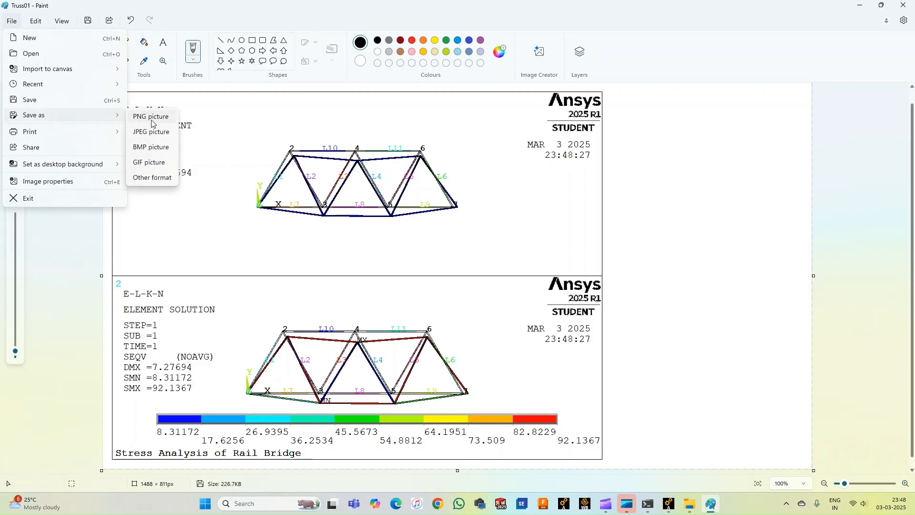
click(154, 136)
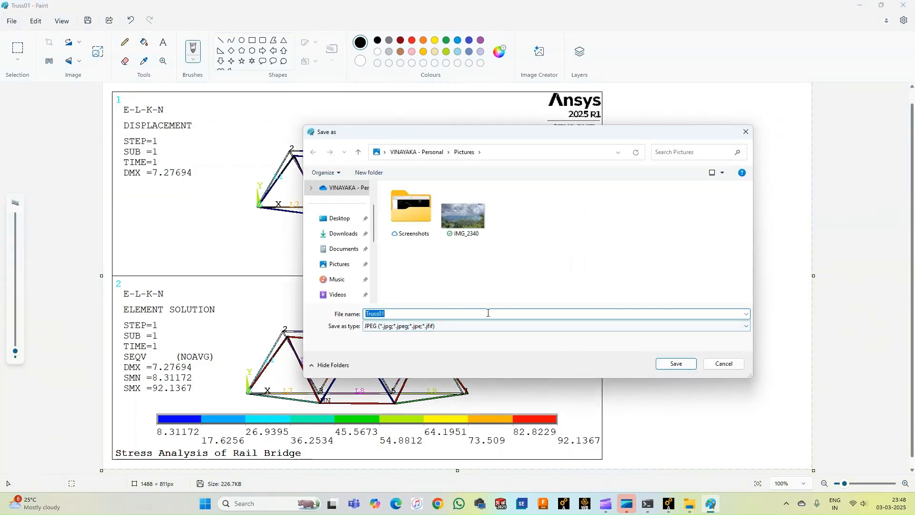
click(669, 364)
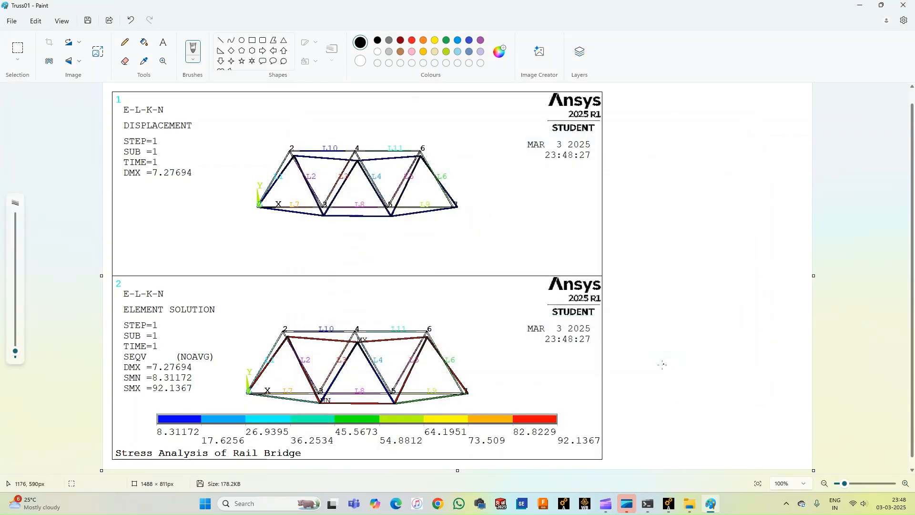
- Find the saved Truss01.jpg in the File Explorer Gallery, view it, and close the viewer and that File Explorer window
click(208, 505)
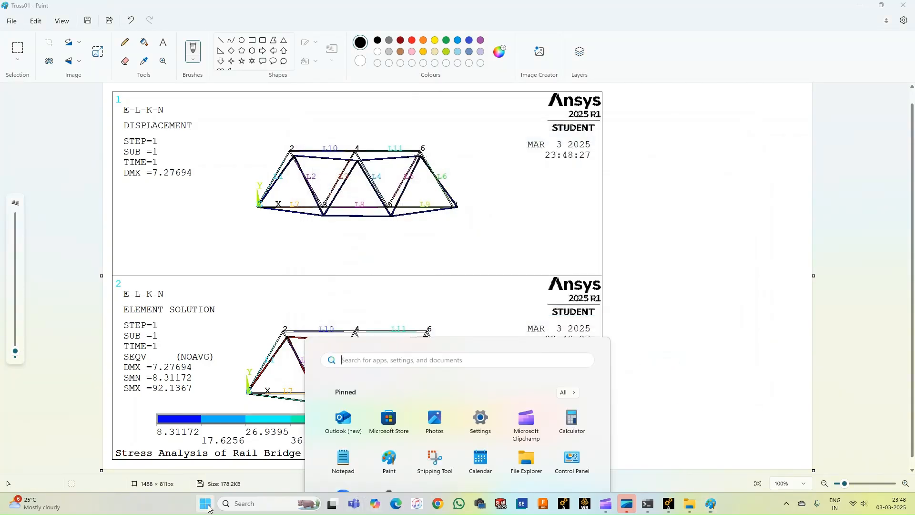
click(526, 261)
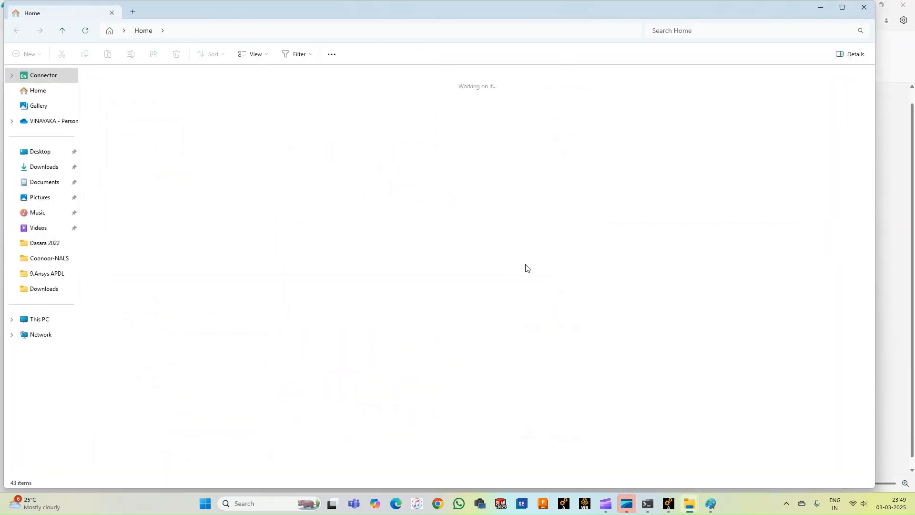
click(43, 172)
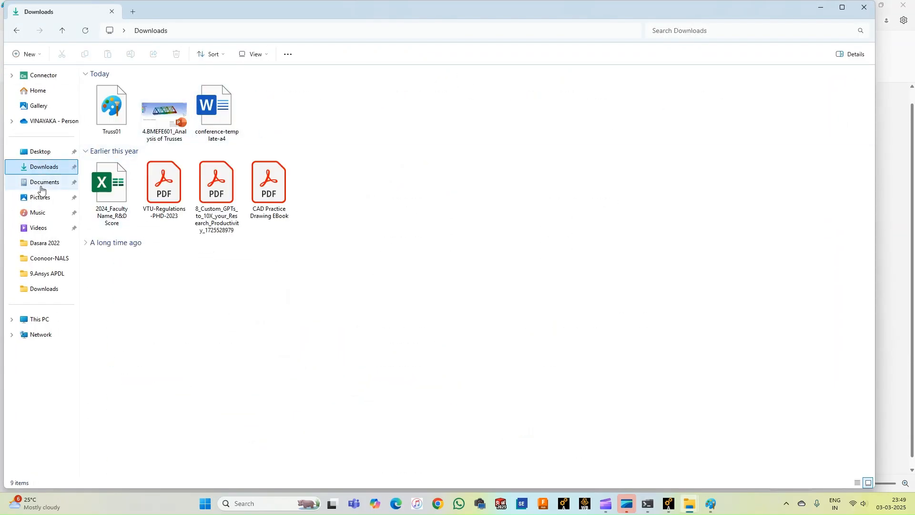
click(41, 186)
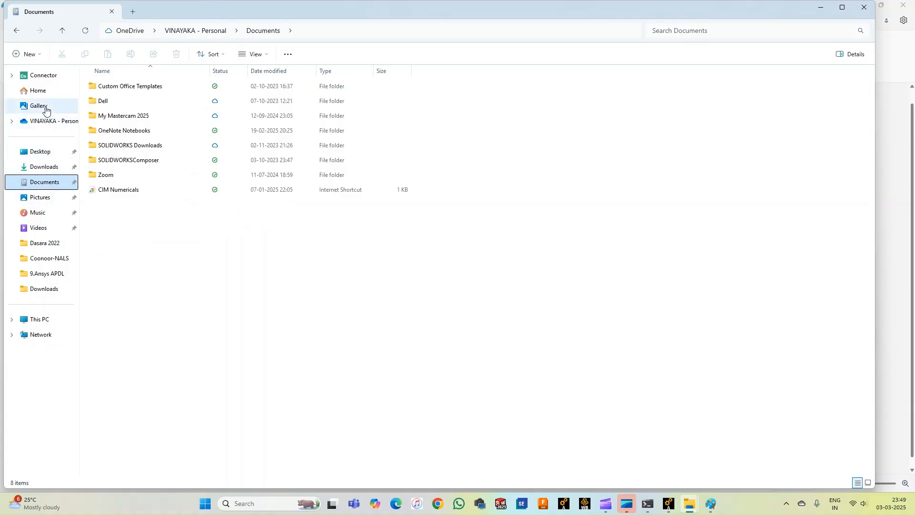
click(46, 110)
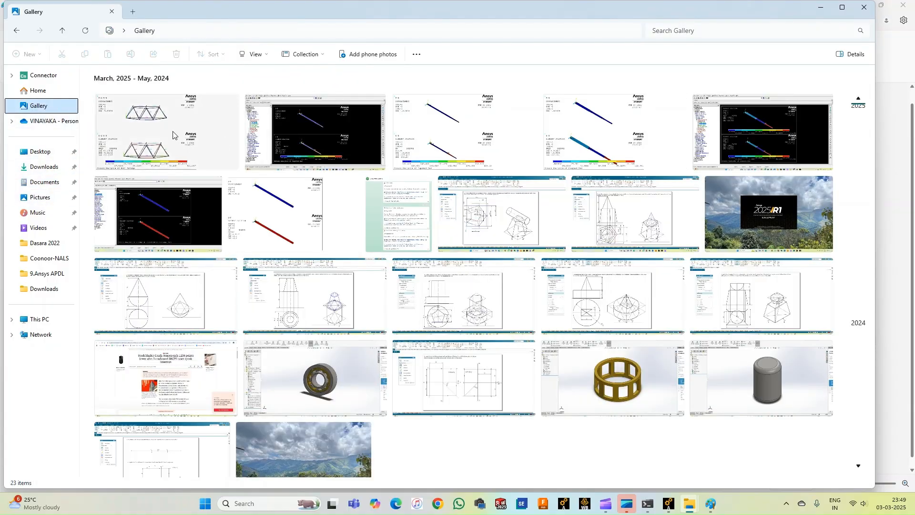
click(173, 135)
double_click(173, 135)
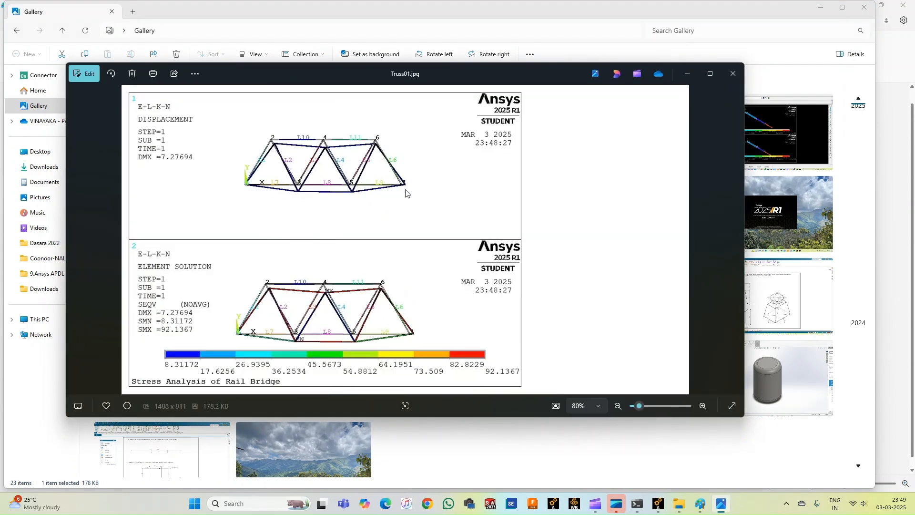
click(733, 73)
click(873, 14)
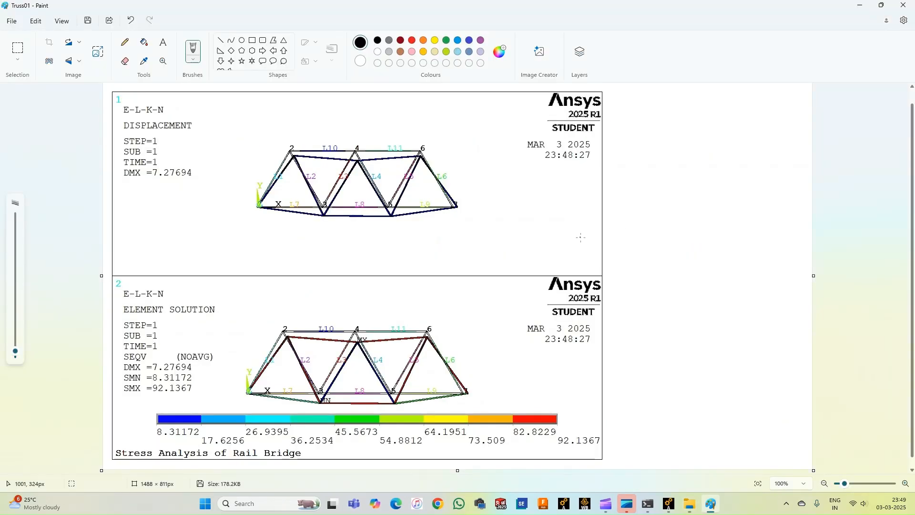
- Close Paint and the Downloads window to return to Ansys, and collapse the Plot Results and General Postproc branches
click(904, 5)
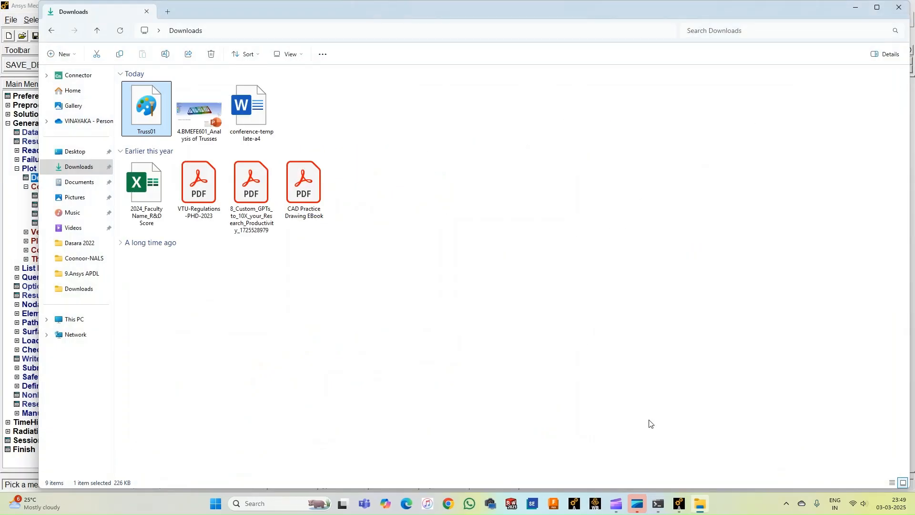
click(899, 8)
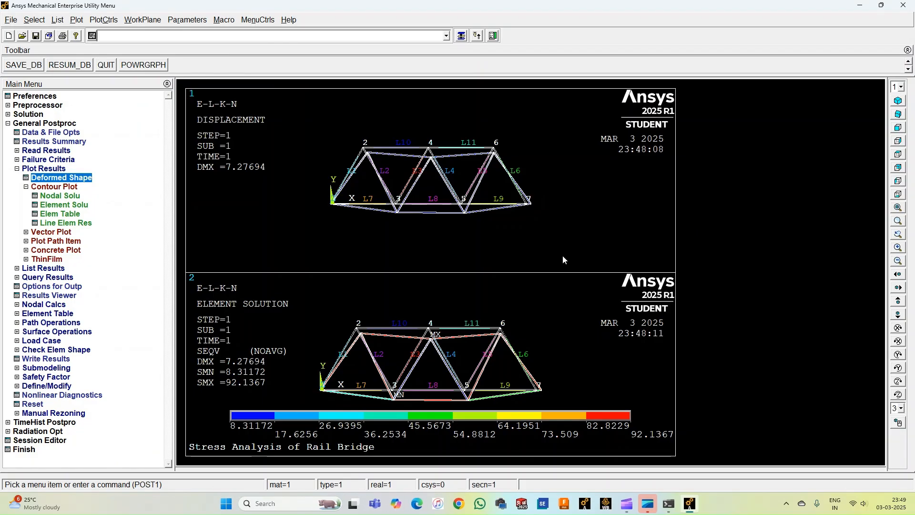
double_click(56, 171)
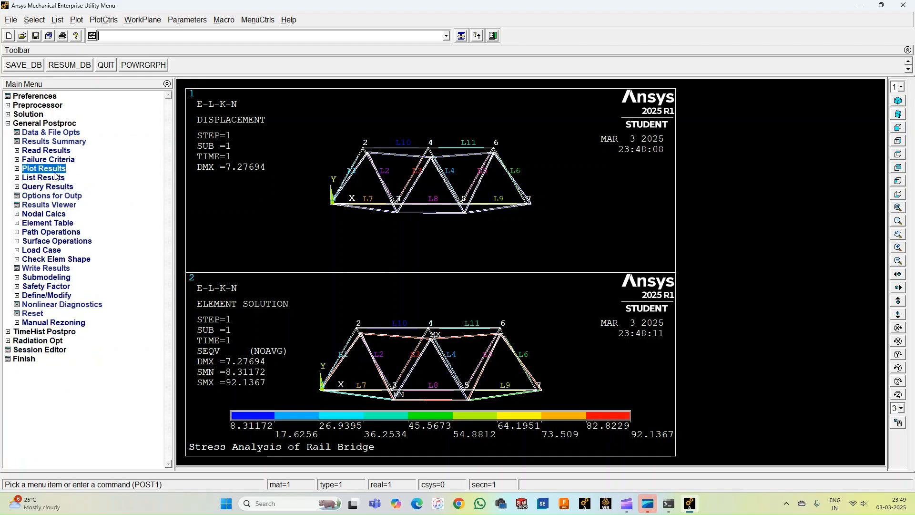
double_click(21, 125)
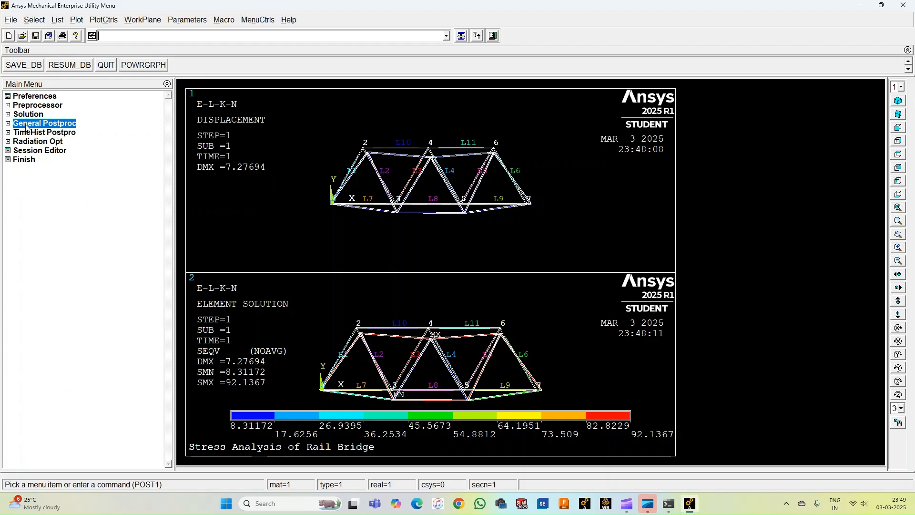